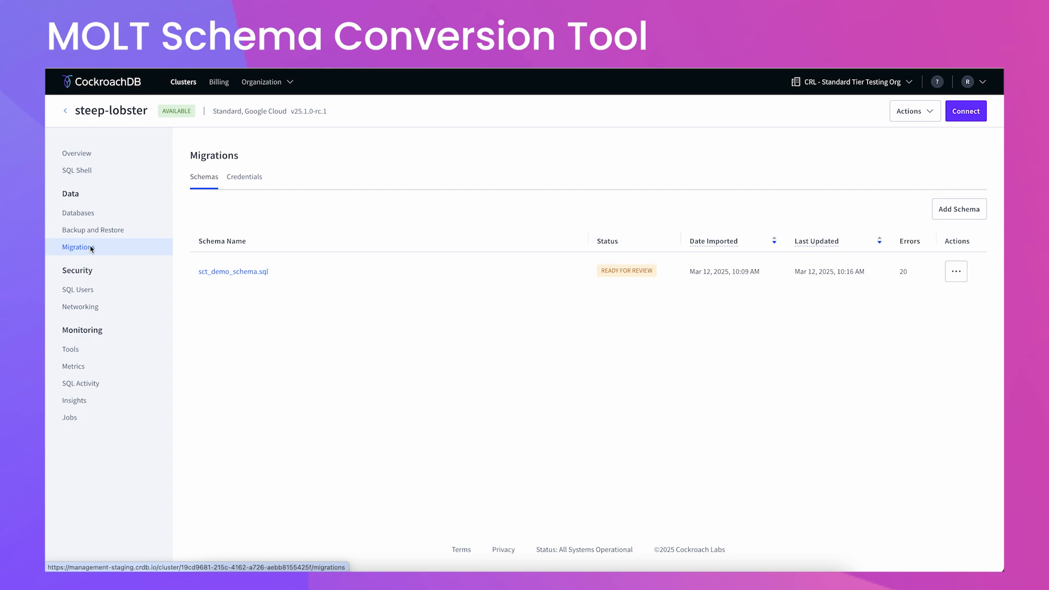
List the six tables of the sct_demo database with \dt in the psql session.
{"action": "left_click", "coordinate": [648, 571]}
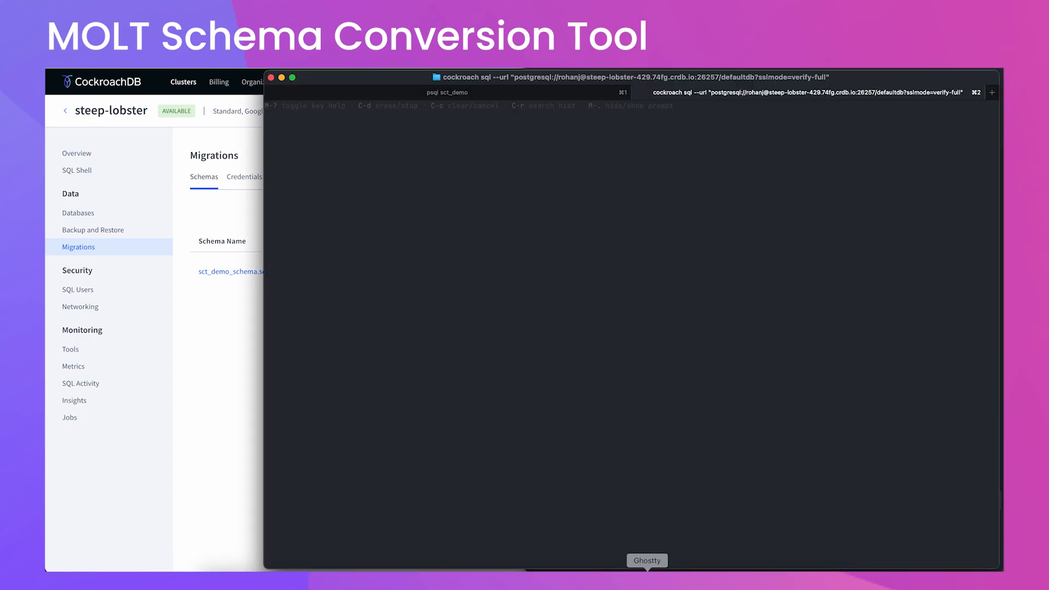
{"action": "left_click", "coordinate": [517, 94]}
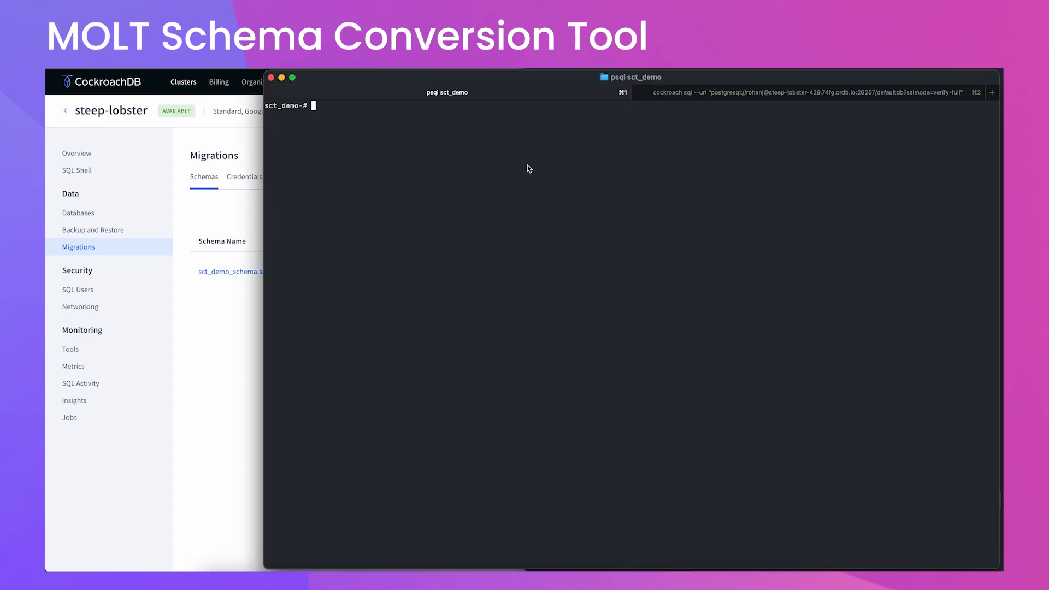
{"action": "type", "text": "\\dt"}
{"action": "key", "text": "Return"}
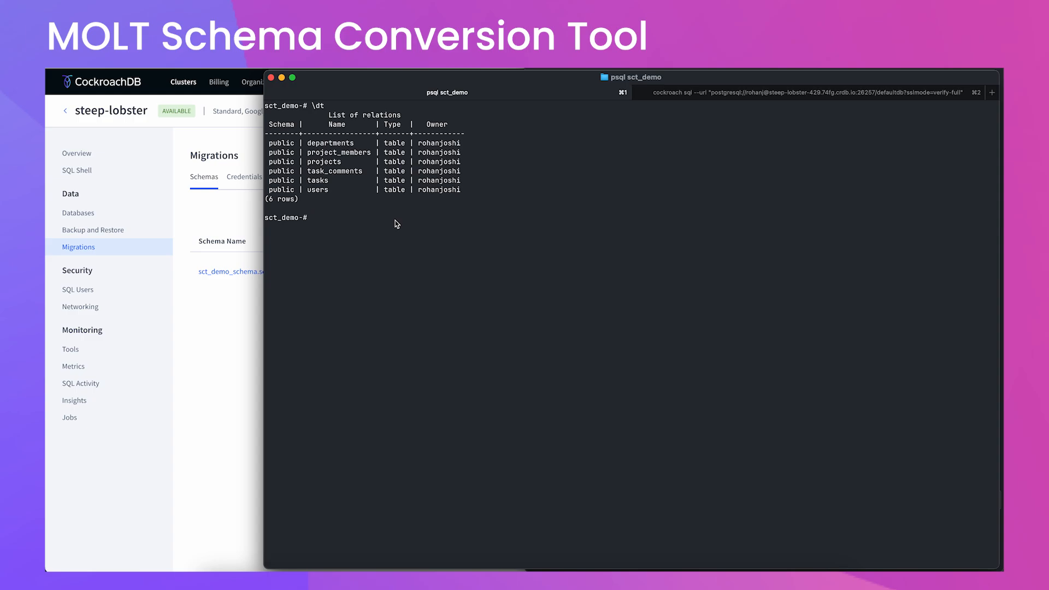
Rerun show databases; in the cockroach sql session, then go back to the Migrations page.
{"action": "left_click", "coordinate": [756, 95]}
{"action": "key", "text": "Up"}
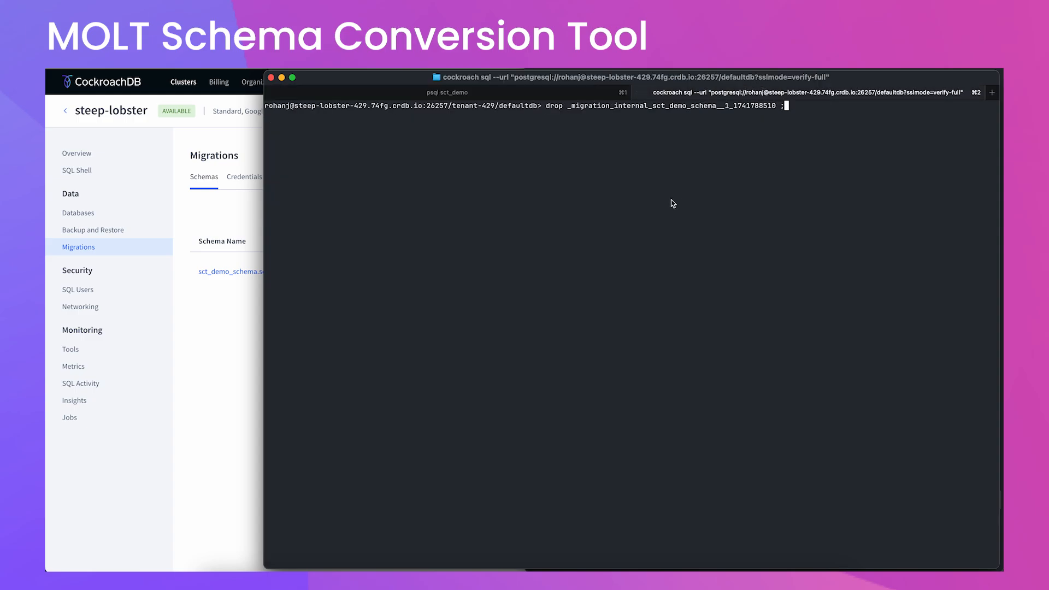
{"action": "key", "text": "Down"}
{"action": "key", "text": "Up"}
{"action": "key", "text": "Up"}
{"action": "key", "text": "Up"}
{"action": "key", "text": "Up"}
{"action": "key", "text": "Return"}
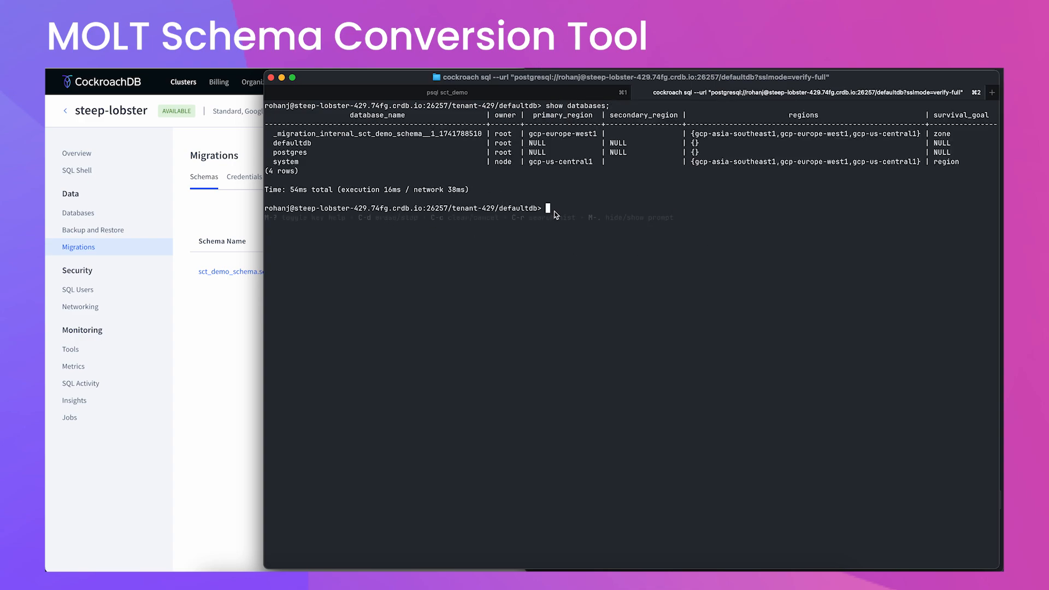
{"action": "left_click", "coordinate": [542, 93]}
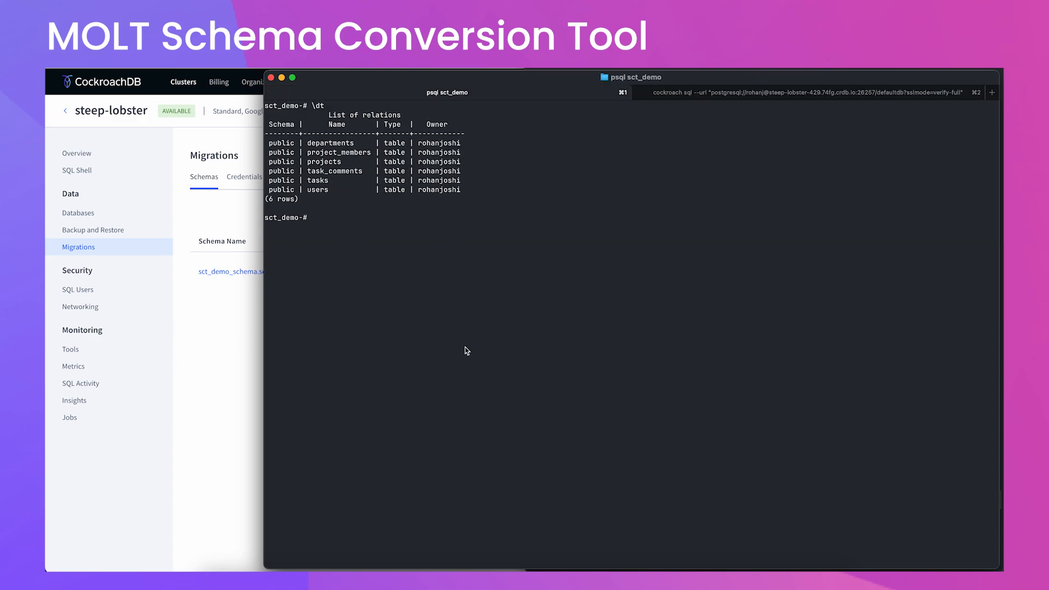
{"action": "left_click", "coordinate": [226, 413]}
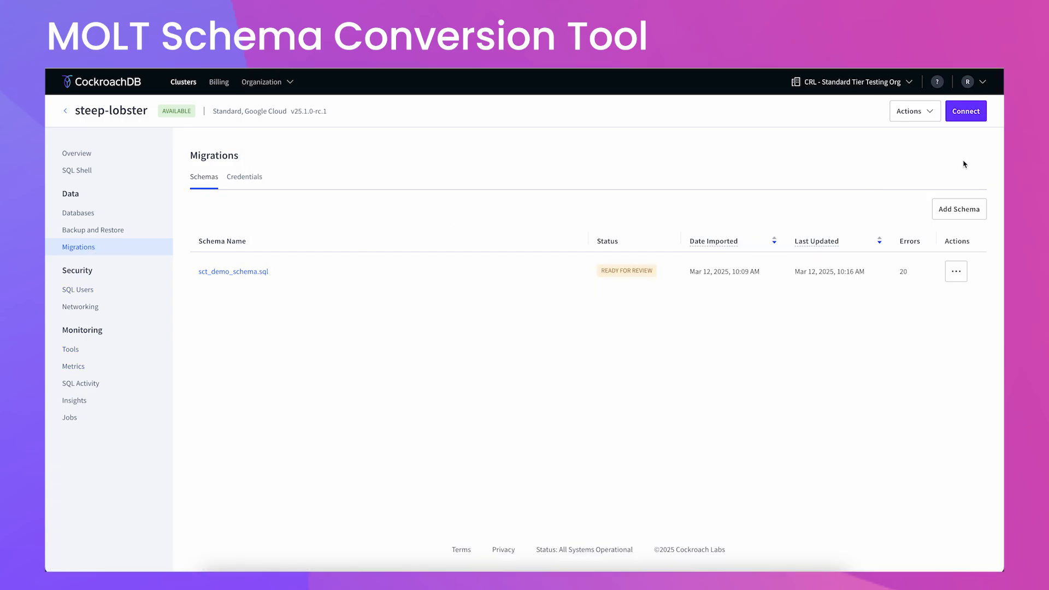
Add a new schema with PostgreSQL as source dialect and INT4 integer conversion.
{"action": "left_click", "coordinate": [960, 212]}
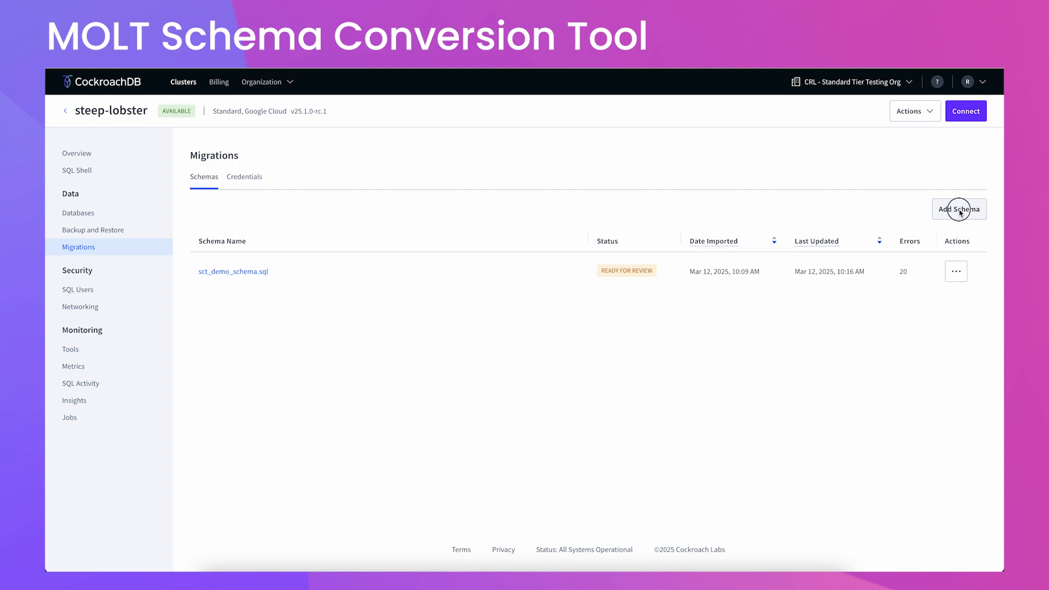
{"action": "left_click", "coordinate": [468, 229]}
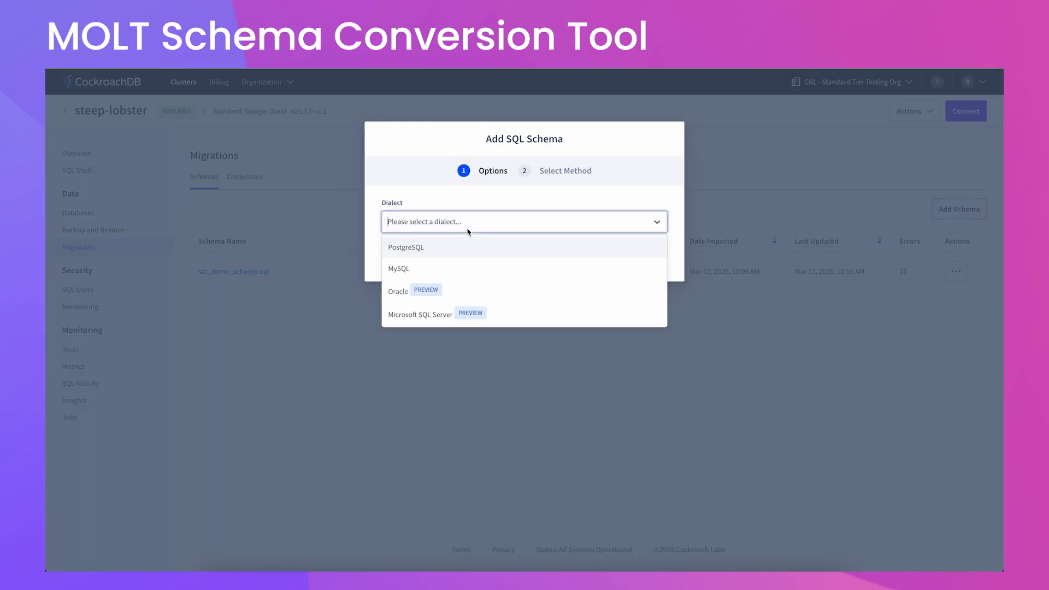
{"action": "left_click", "coordinate": [440, 256]}
{"action": "left_click", "coordinate": [523, 266]}
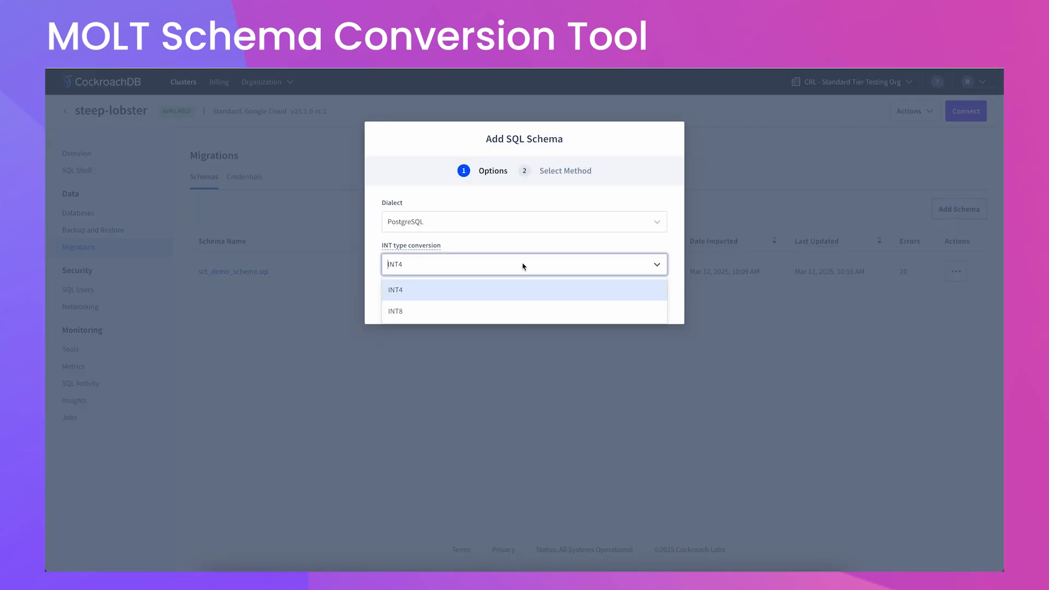
{"action": "left_click", "coordinate": [500, 289]}
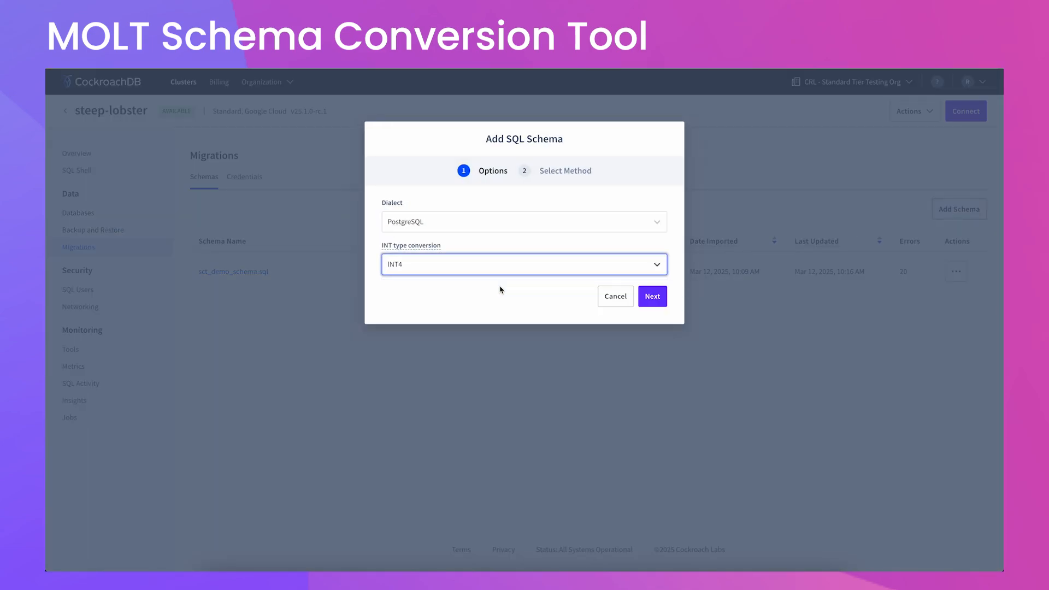
{"action": "left_click", "coordinate": [657, 300]}
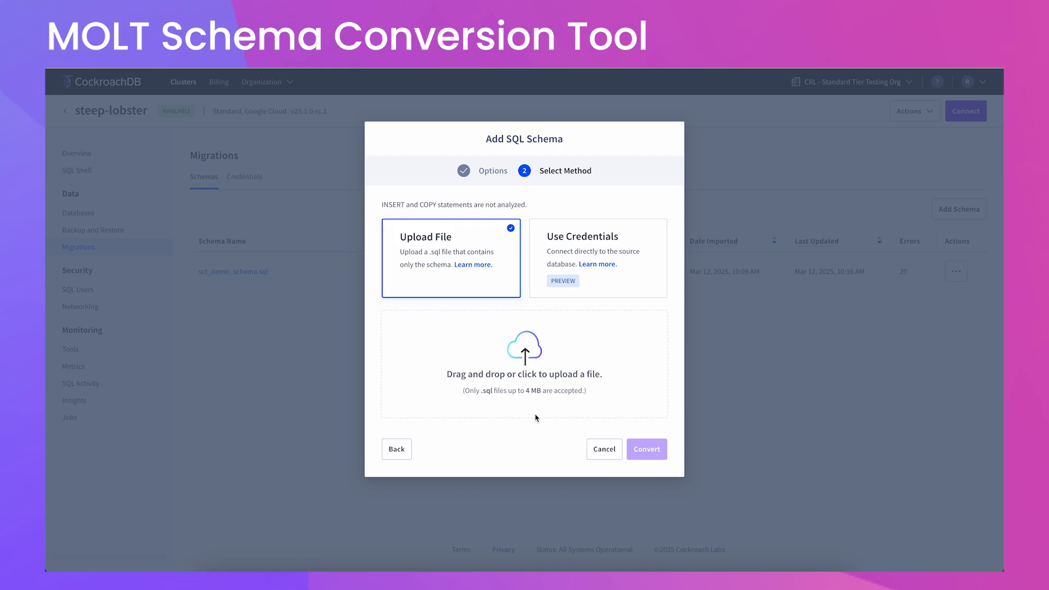
Upload sct_demo_schema_no_triggers.sql and convert it.
{"action": "left_click", "coordinate": [521, 374]}
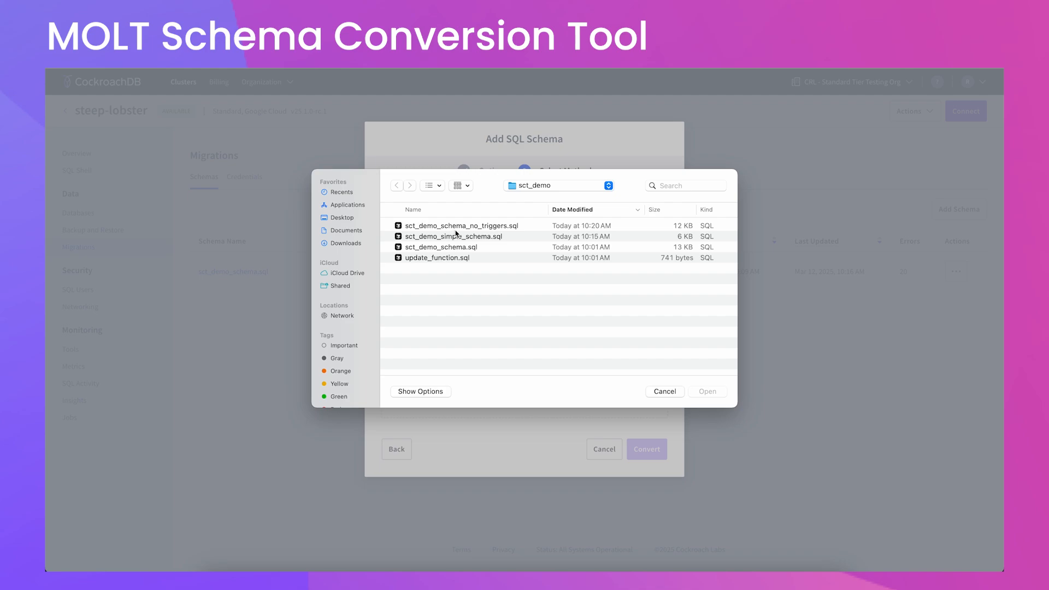
{"action": "left_click", "coordinate": [463, 230]}
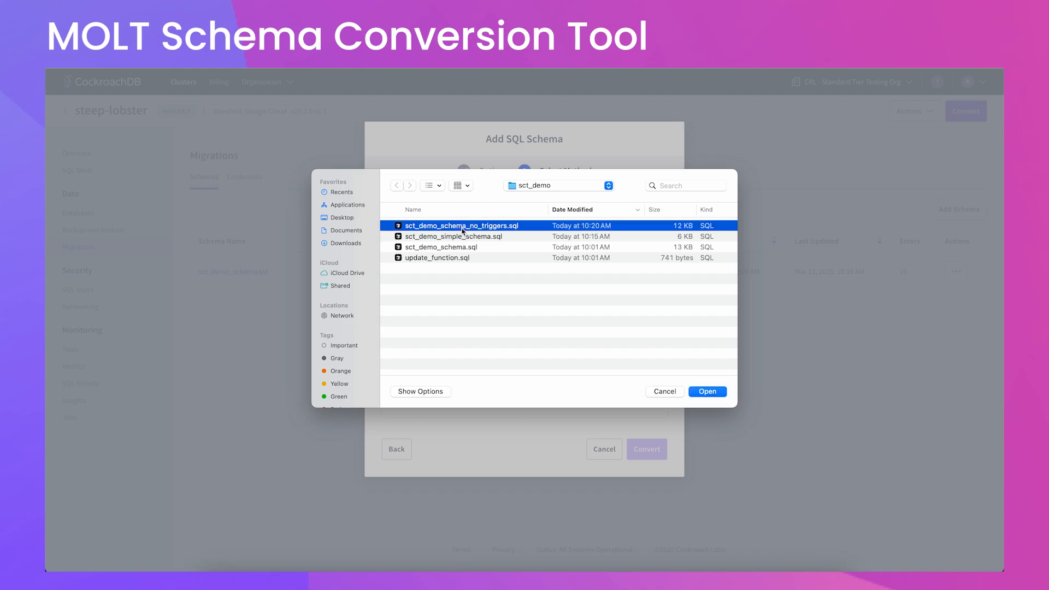
{"action": "left_click", "coordinate": [723, 393]}
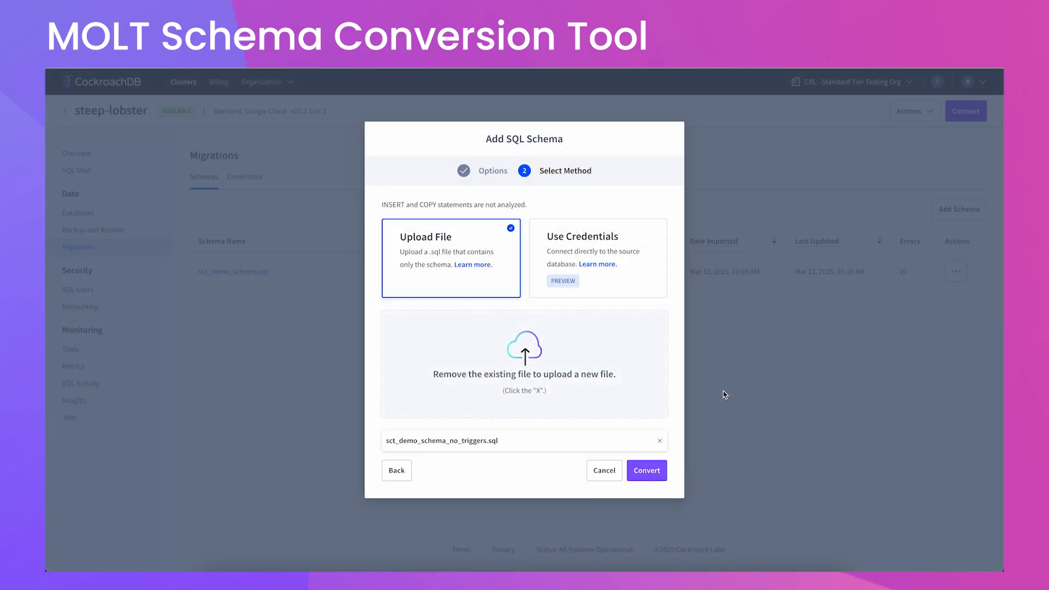
{"action": "left_click", "coordinate": [643, 471]}
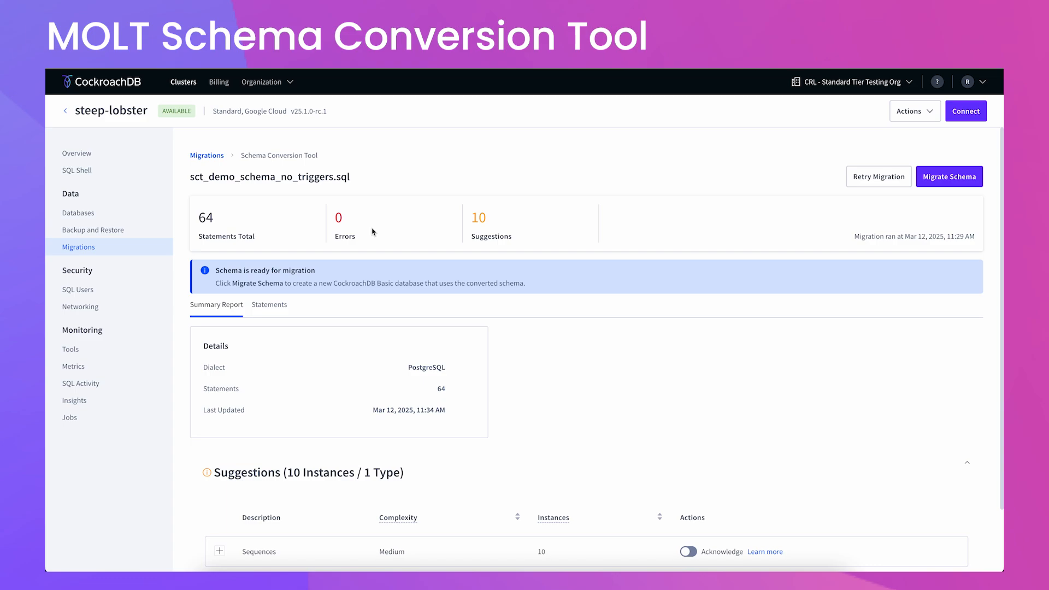
Acknowledge the Sequences suggestion for sct_demo_schema_no_triggers.sql and go back to the Migrations list.
{"action": "scroll", "coordinate": [413, 370], "scroll_direction": "down", "scroll_amount": 2}
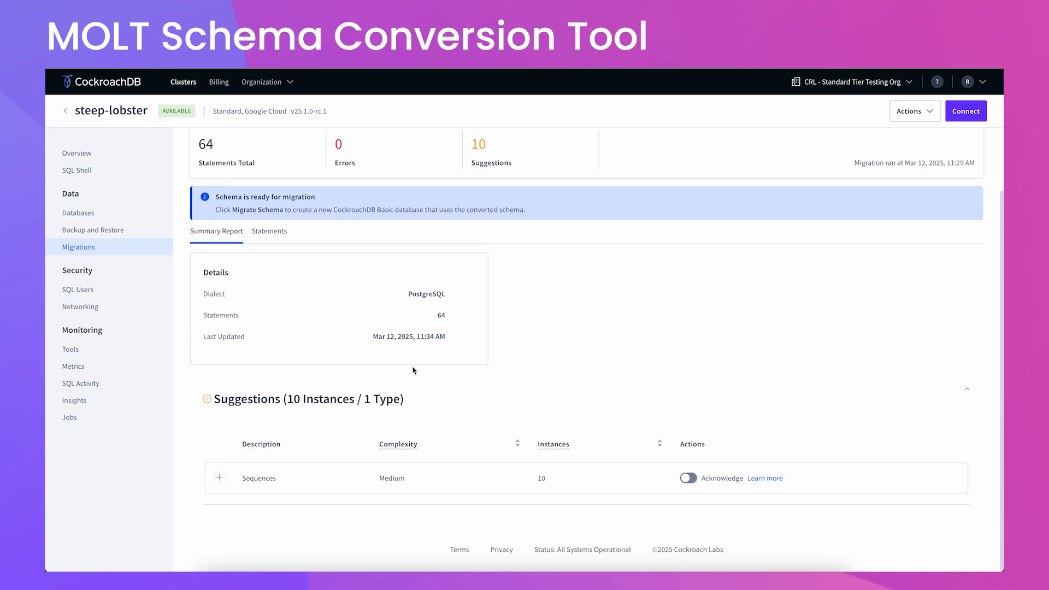
{"action": "scroll", "coordinate": [413, 370], "scroll_direction": "up", "scroll_amount": 2}
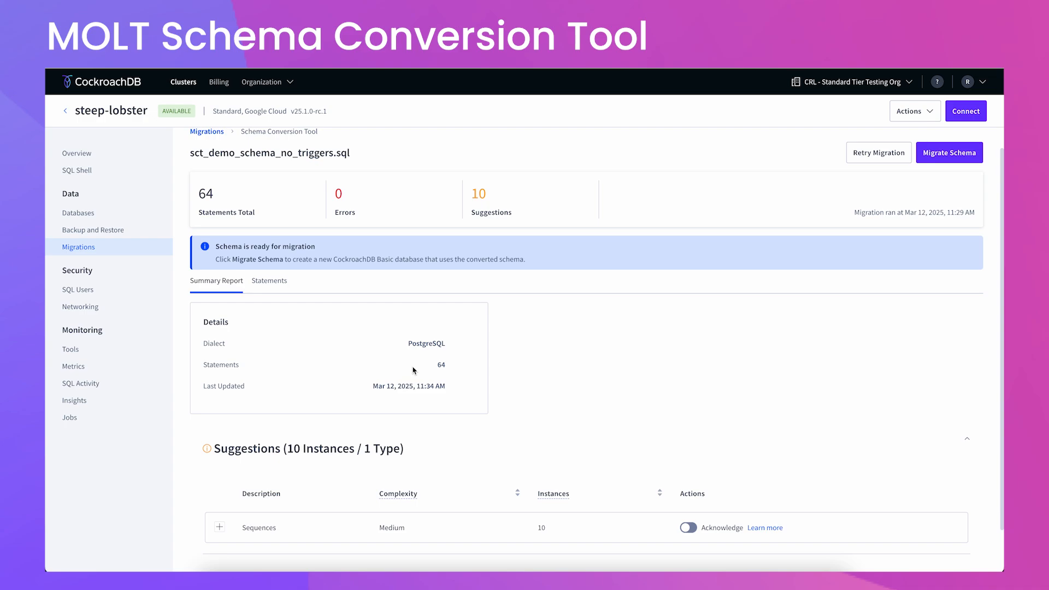
{"action": "scroll", "coordinate": [551, 461], "scroll_direction": "down", "scroll_amount": 2}
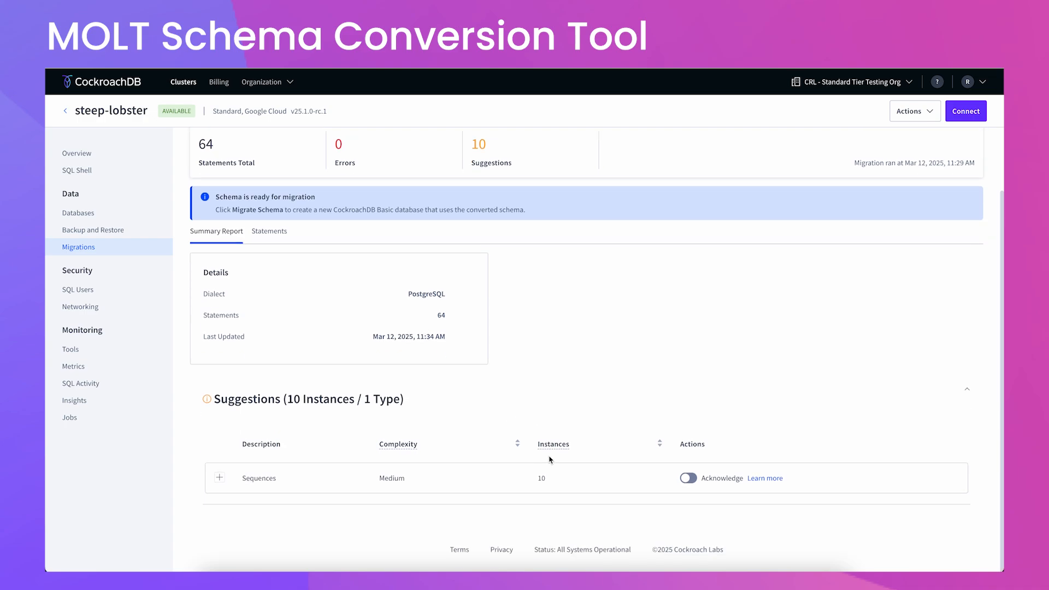
{"action": "left_click", "coordinate": [219, 477]}
{"action": "scroll", "coordinate": [421, 461], "scroll_direction": "down", "scroll_amount": 5}
{"action": "scroll", "coordinate": [420, 458], "scroll_direction": "down", "scroll_amount": 1}
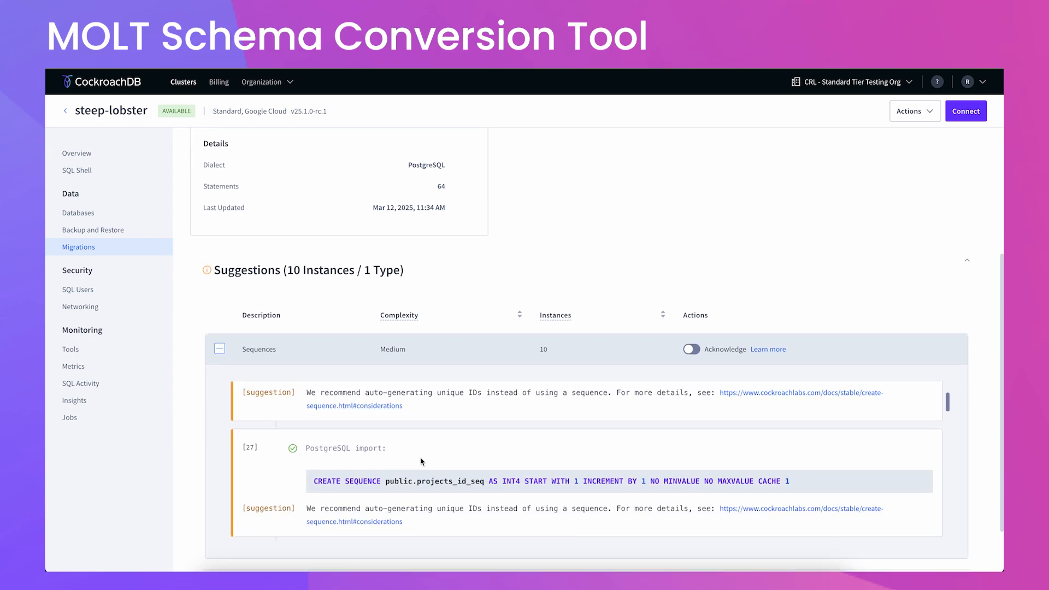
{"action": "scroll", "coordinate": [420, 459], "scroll_direction": "up", "scroll_amount": 2}
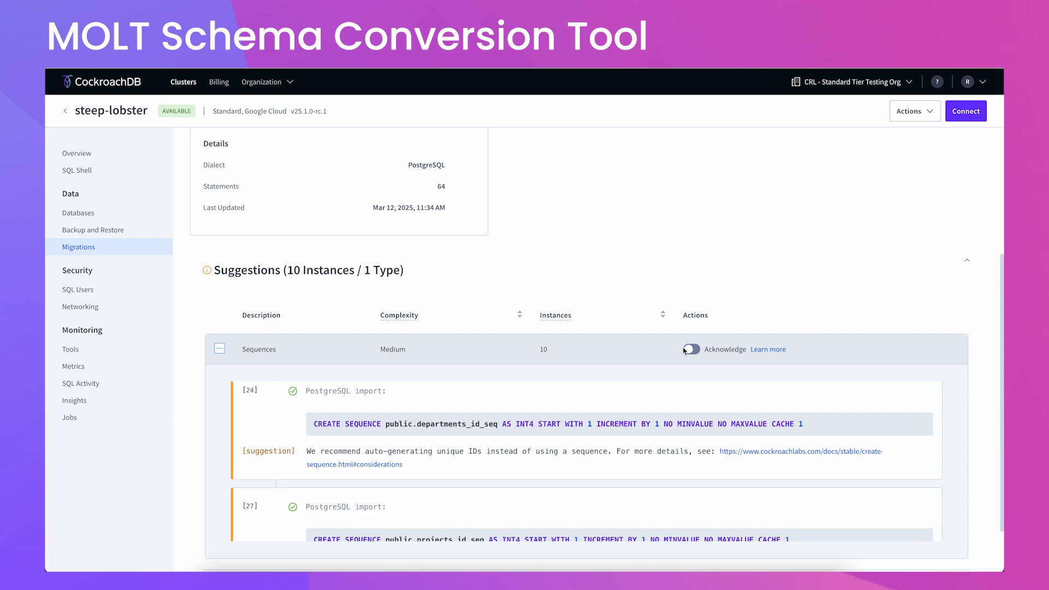
{"action": "scroll", "coordinate": [684, 350], "scroll_direction": "up", "scroll_amount": 1}
{"action": "left_click", "coordinate": [689, 395]}
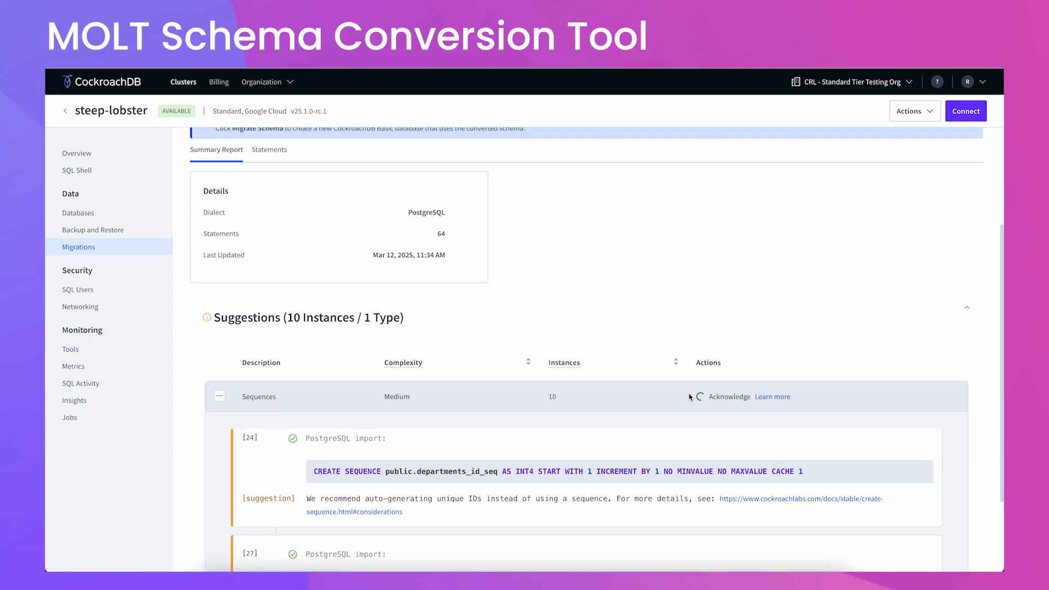
{"action": "left_click", "coordinate": [220, 399]}
{"action": "left_click", "coordinate": [85, 246]}
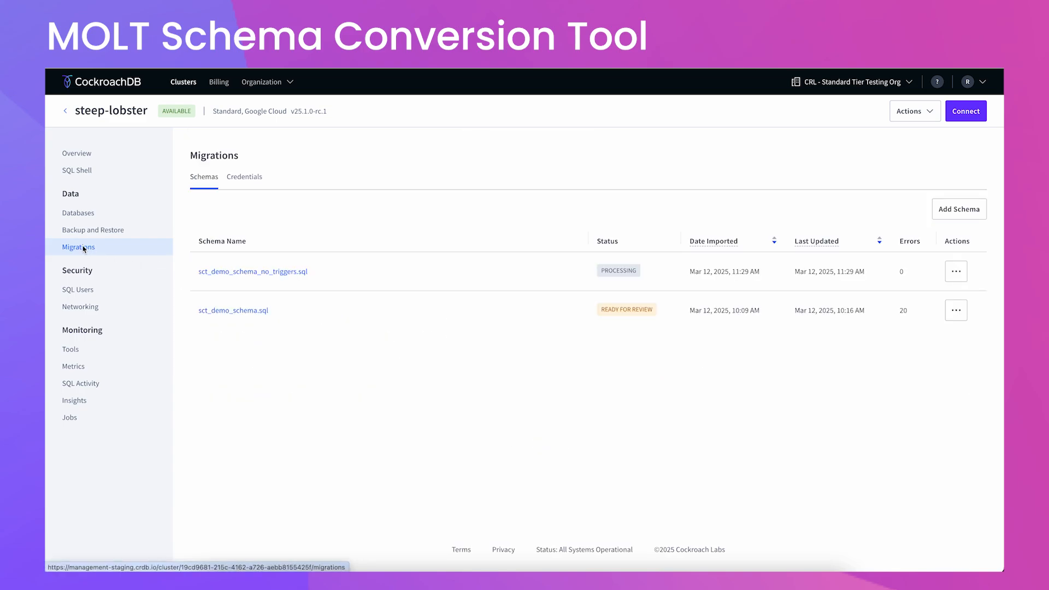
Open the sct_demo_schema.sql conversion report and scroll through its required fixes.
{"action": "left_click", "coordinate": [249, 311]}
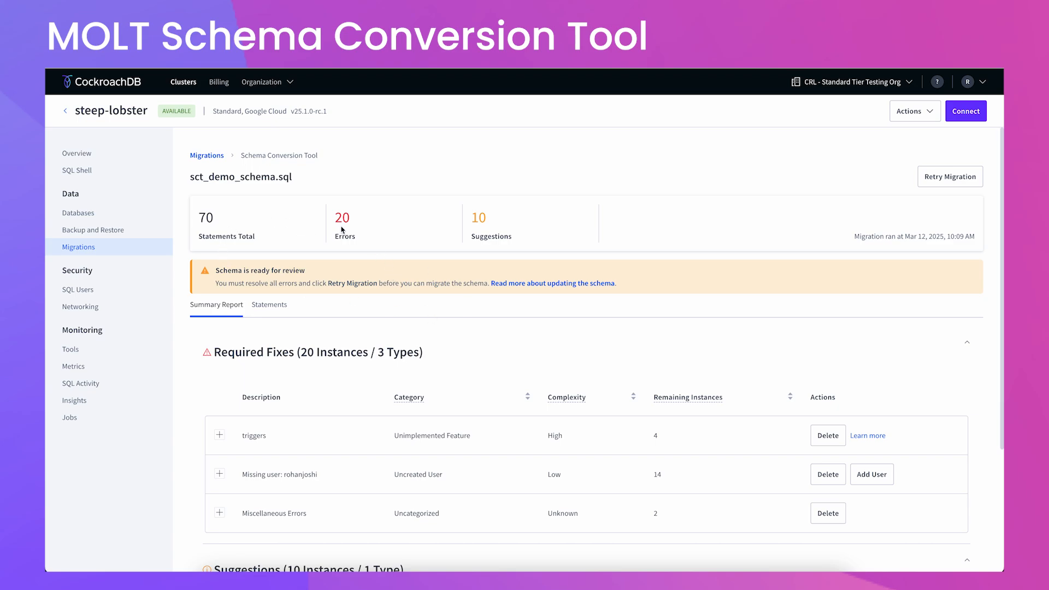
{"action": "scroll", "coordinate": [406, 363], "scroll_direction": "down", "scroll_amount": 2}
{"action": "scroll", "coordinate": [406, 363], "scroll_direction": "down", "scroll_amount": 1}
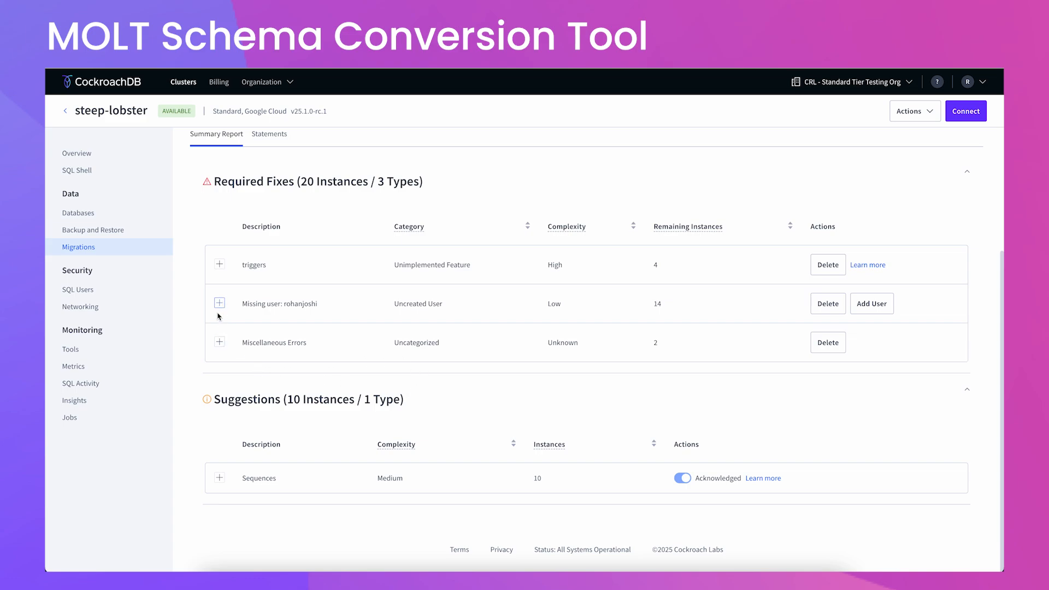
{"action": "scroll", "coordinate": [264, 315], "scroll_direction": "up", "scroll_amount": 1}
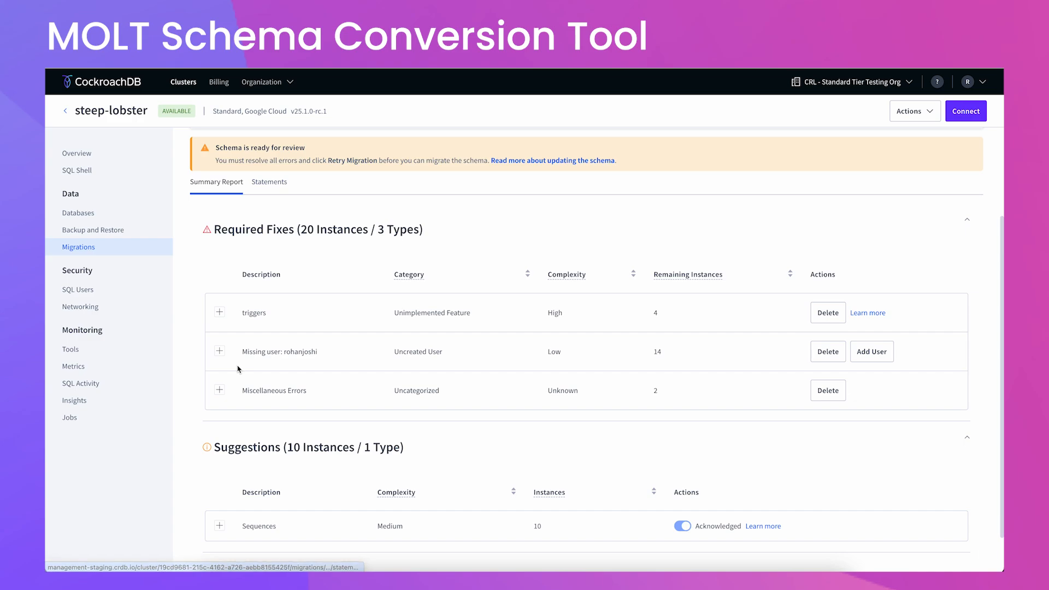
Inspect the Missing user errors, opening and dismissing the Add User form without creating anyone.
{"action": "left_click", "coordinate": [219, 351]}
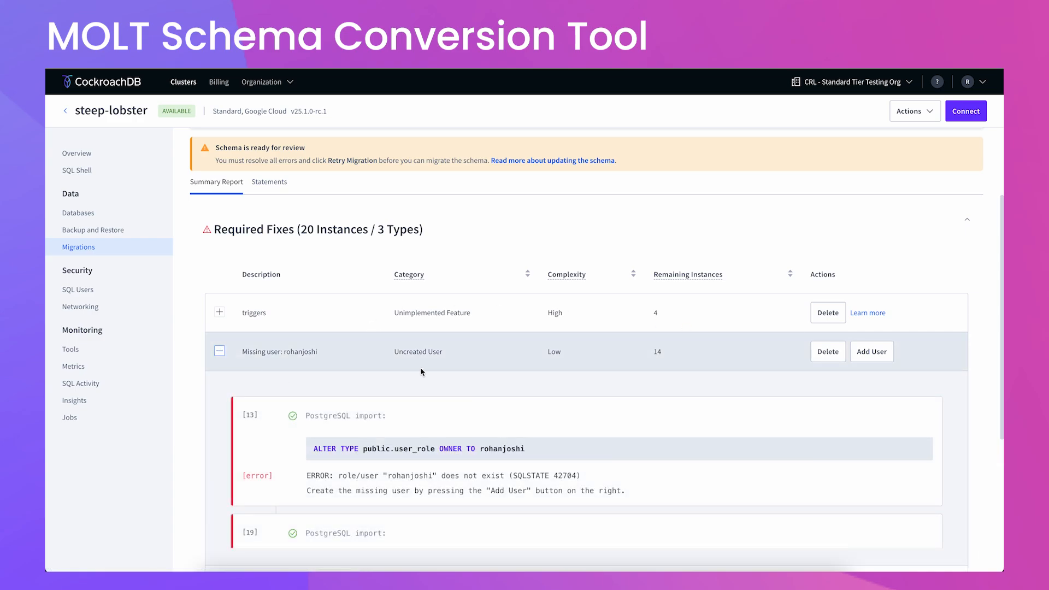
{"action": "scroll", "coordinate": [423, 374], "scroll_direction": "down", "scroll_amount": 4}
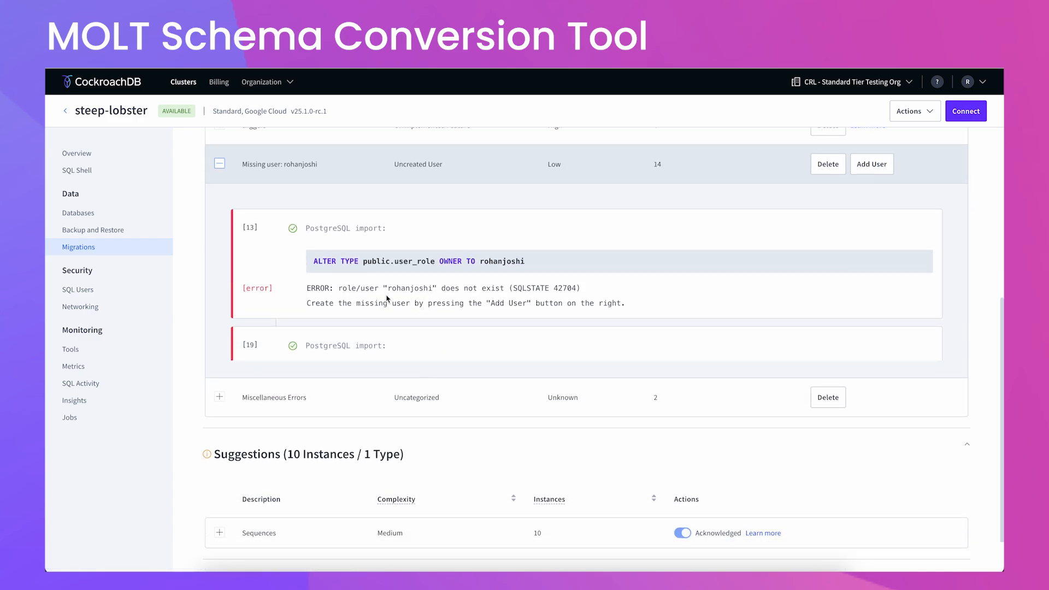
{"action": "scroll", "coordinate": [393, 300], "scroll_direction": "down", "scroll_amount": 1}
{"action": "scroll", "coordinate": [414, 306], "scroll_direction": "up", "scroll_amount": 1}
{"action": "left_click", "coordinate": [873, 163]}
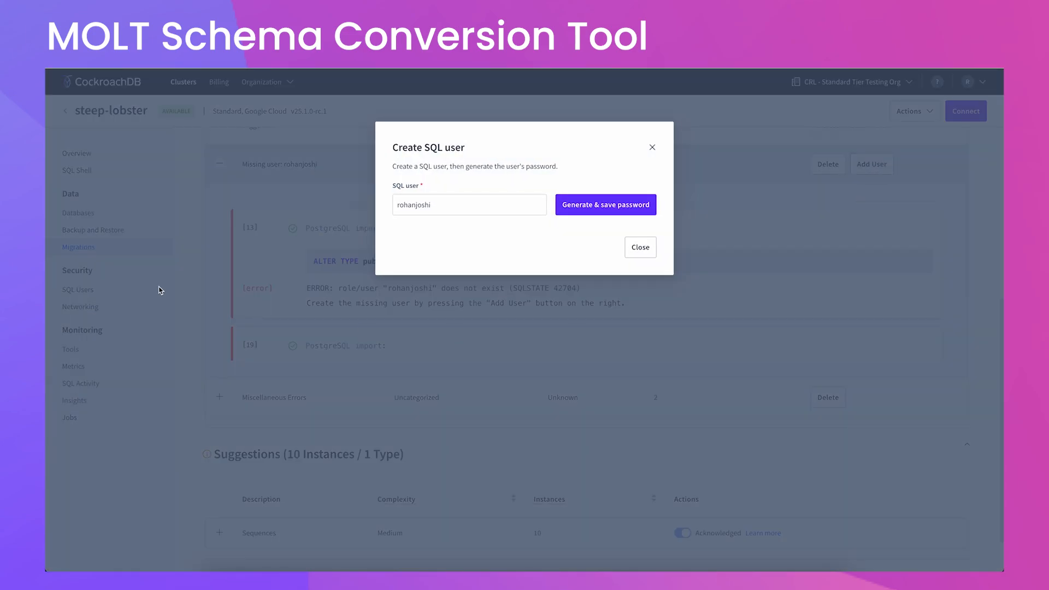
{"action": "left_click", "coordinate": [638, 247]}
{"action": "scroll", "coordinate": [313, 230], "scroll_direction": "up", "scroll_amount": 3}
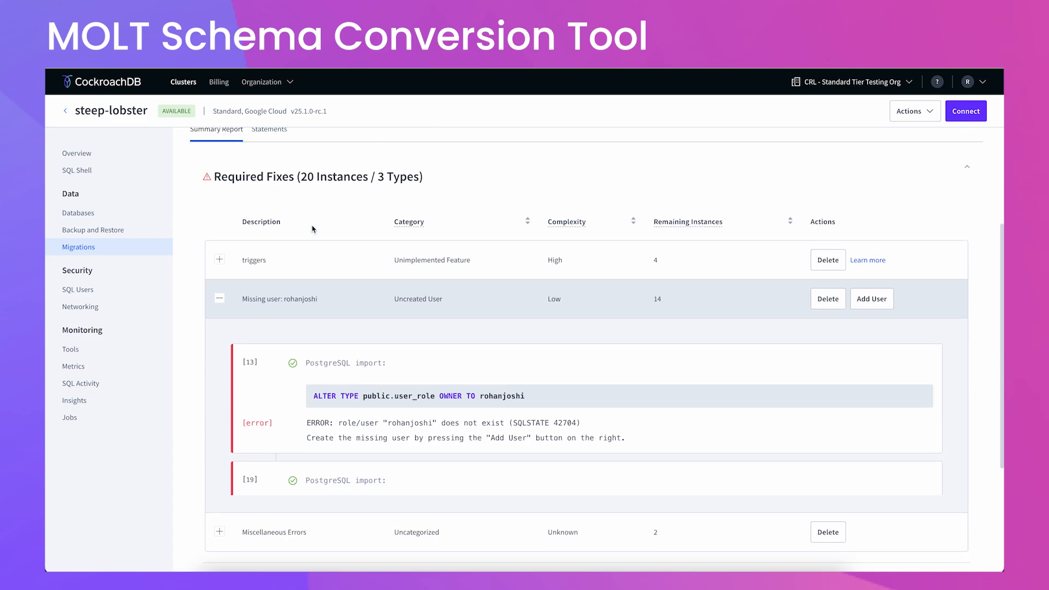
{"action": "scroll", "coordinate": [313, 230], "scroll_direction": "down", "scroll_amount": 3}
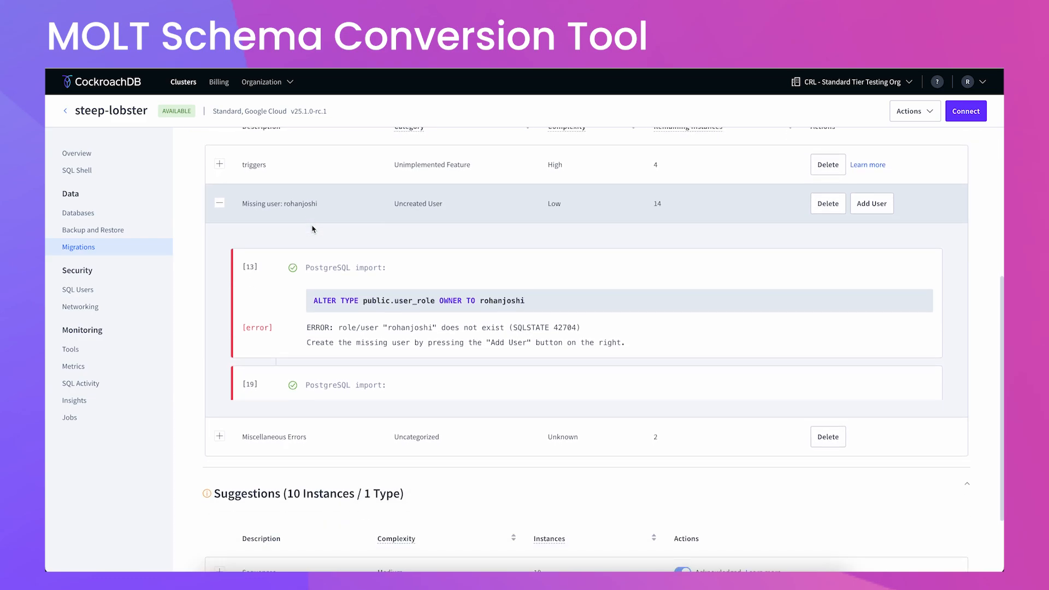
{"action": "left_click", "coordinate": [219, 206]}
{"action": "scroll", "coordinate": [461, 358], "scroll_direction": "up", "scroll_amount": 5}
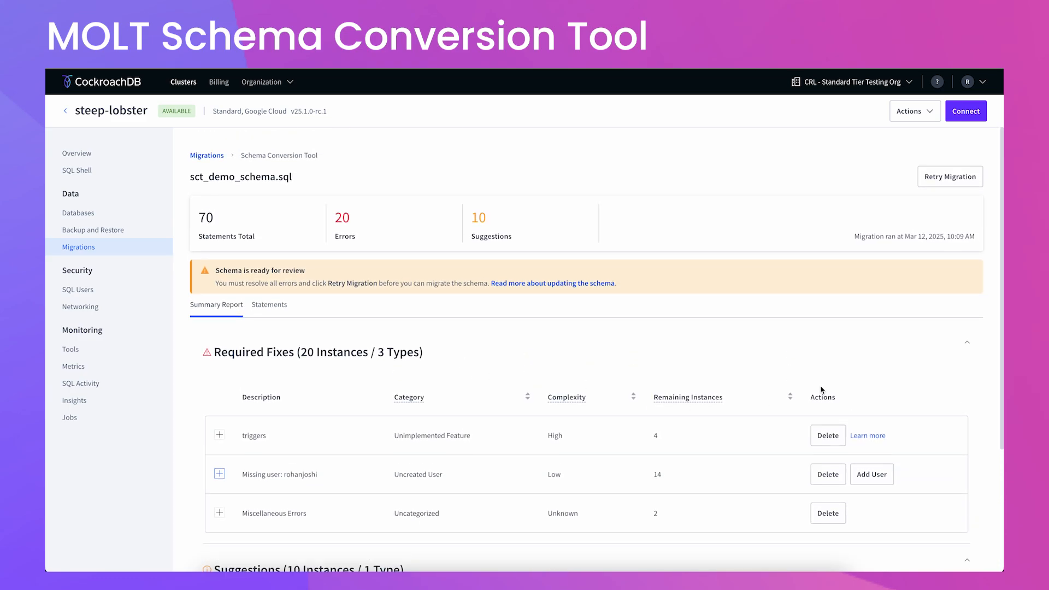
Filter the sct_demo_schema.sql statements to All Required Fixes, leaving 20 statements.
{"action": "left_click", "coordinate": [261, 308]}
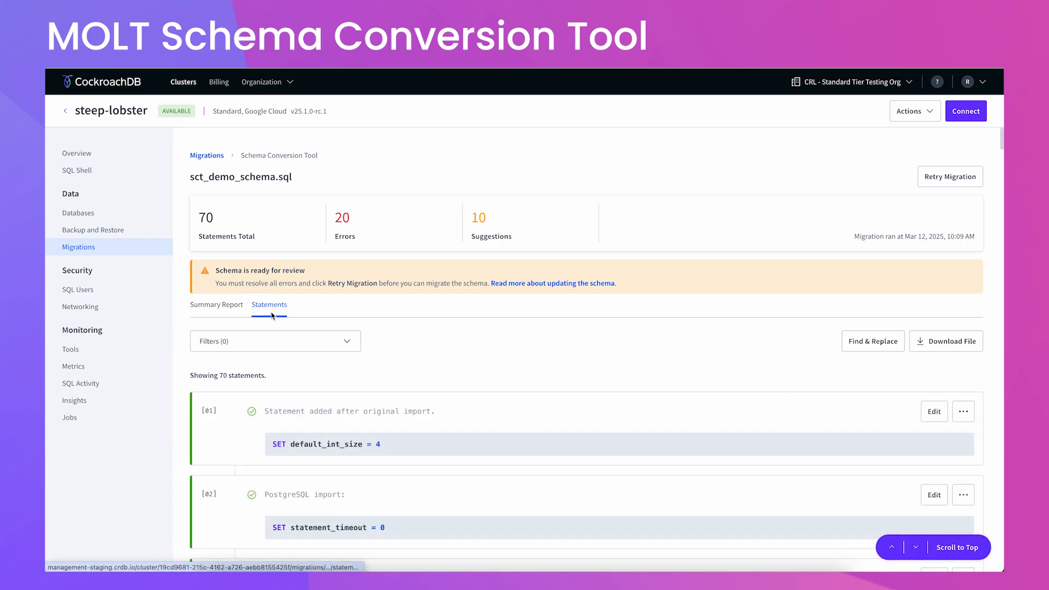
{"action": "left_click", "coordinate": [282, 348]}
{"action": "left_click", "coordinate": [262, 389]}
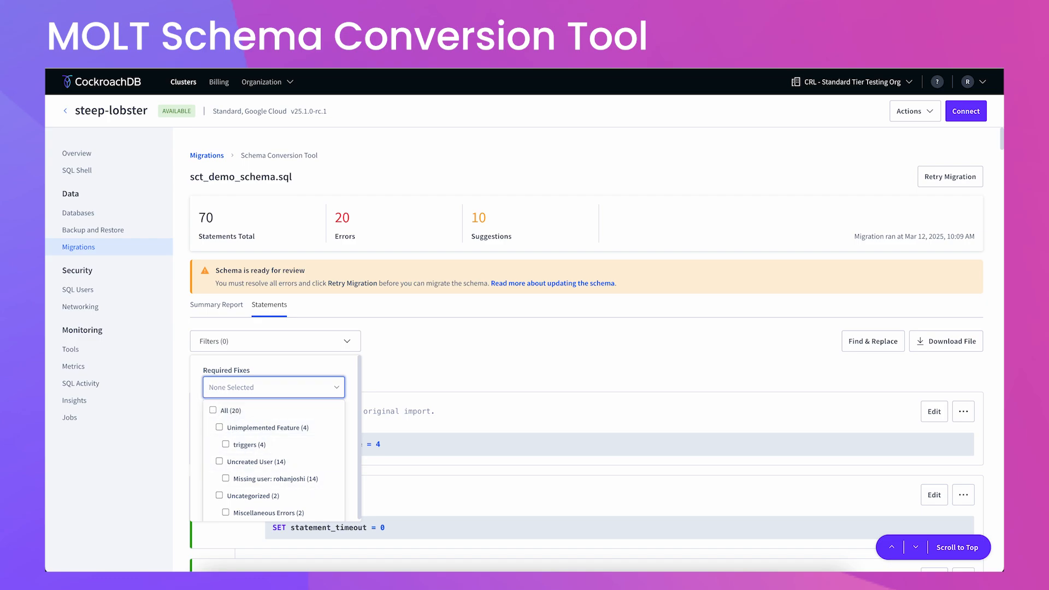
{"action": "left_click", "coordinate": [224, 410]}
{"action": "left_click", "coordinate": [327, 502]}
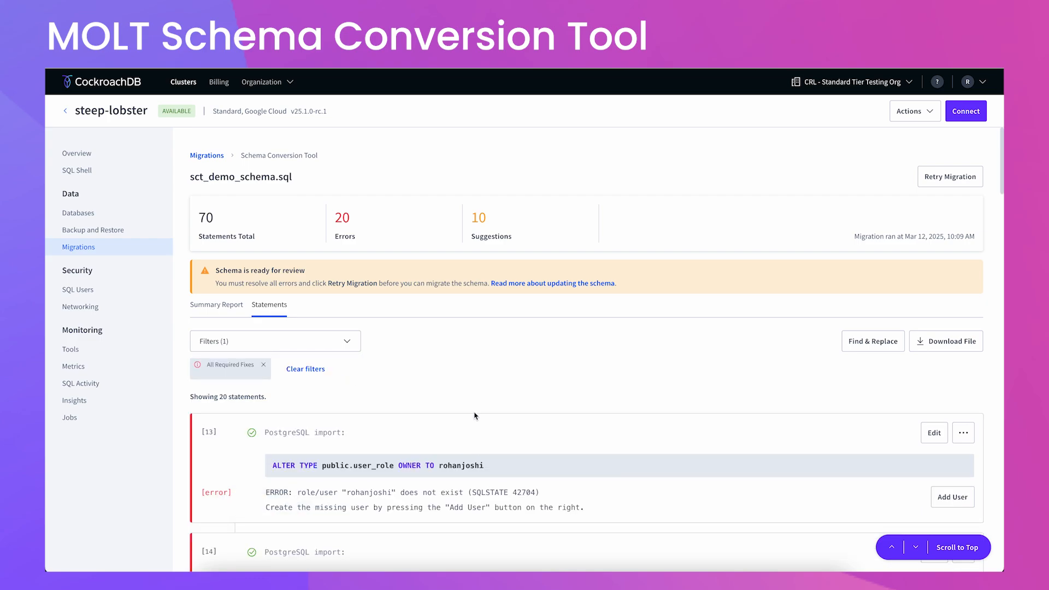
{"action": "scroll", "coordinate": [408, 427], "scroll_direction": "down", "scroll_amount": 3}
Edit statement 13 so a test user owns the user_role type, and save it.
{"action": "left_click", "coordinate": [932, 260]}
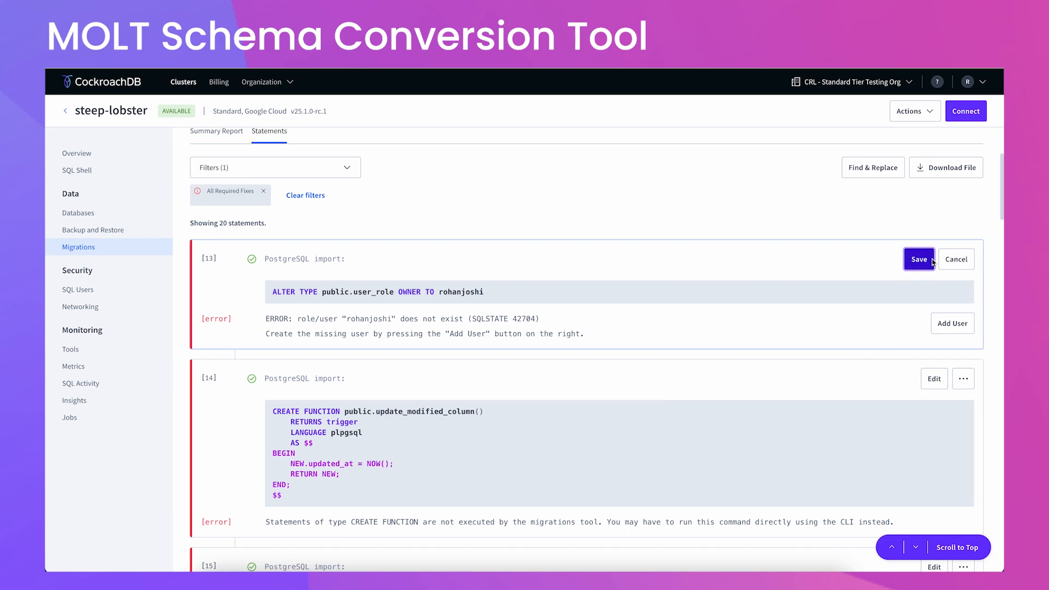
{"action": "left_click", "coordinate": [497, 291]}
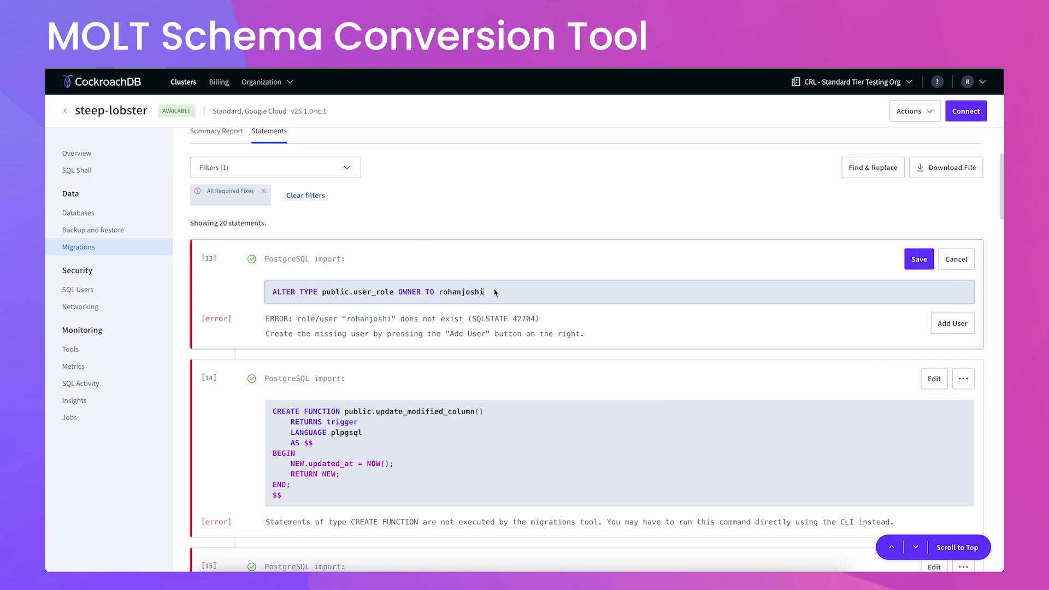
{"action": "key", "text": "BackSpace"}
{"action": "key", "text": "ctrl+a"}
{"action": "key", "text": "BackSpace"}
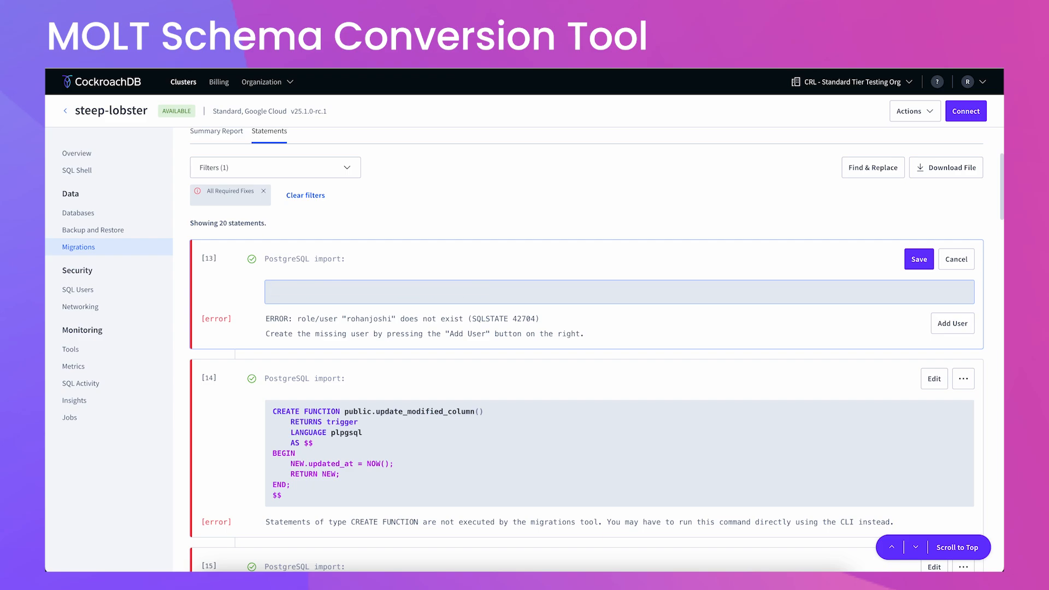
{"action": "key", "text": "ctrl+z"}
{"action": "double_click", "coordinate": [471, 293]}
{"action": "type", "text": "rohan-test"}
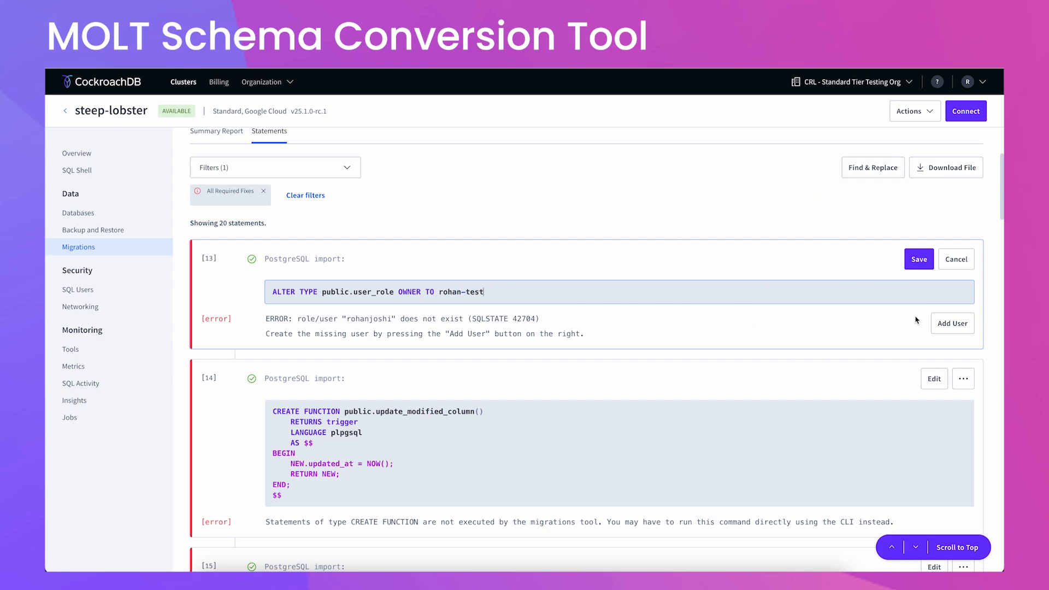
{"action": "left_click", "coordinate": [918, 266]}
{"action": "left_click", "coordinate": [953, 323]}
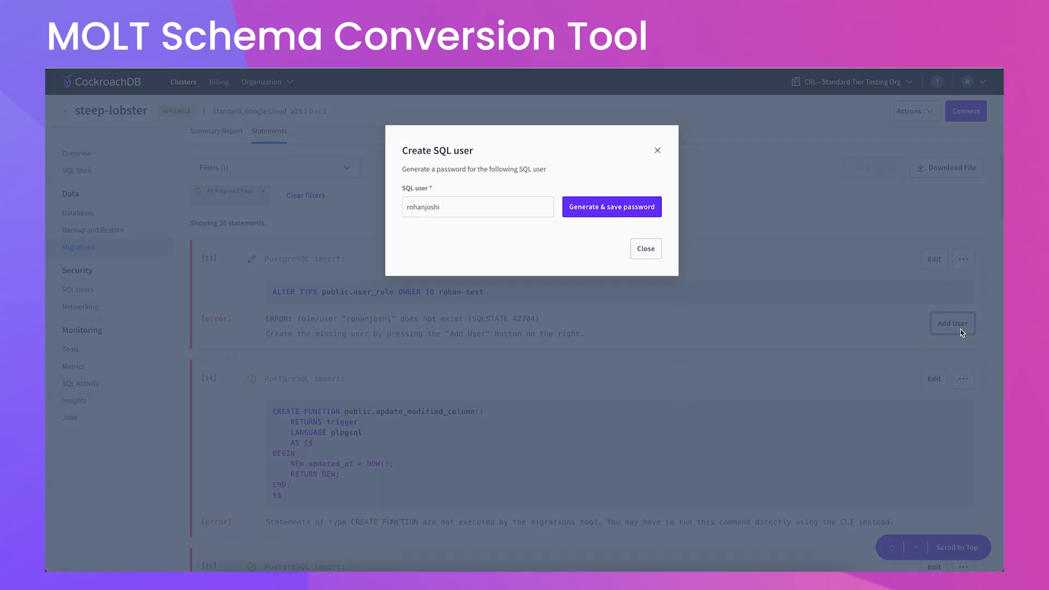
{"action": "left_click", "coordinate": [470, 205]}
{"action": "key", "text": "BackSpace"}
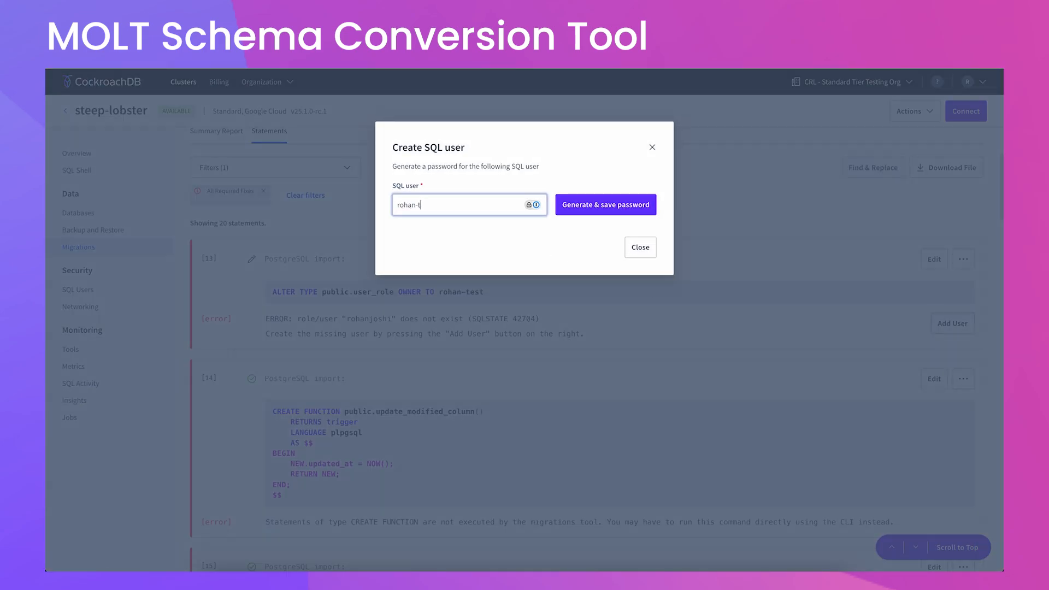
{"action": "left_click", "coordinate": [640, 246]}
Check statement 13 under Missing user in the Summary Report, then return to the Migrations list.
{"action": "scroll", "coordinate": [508, 339], "scroll_direction": "down", "scroll_amount": 5}
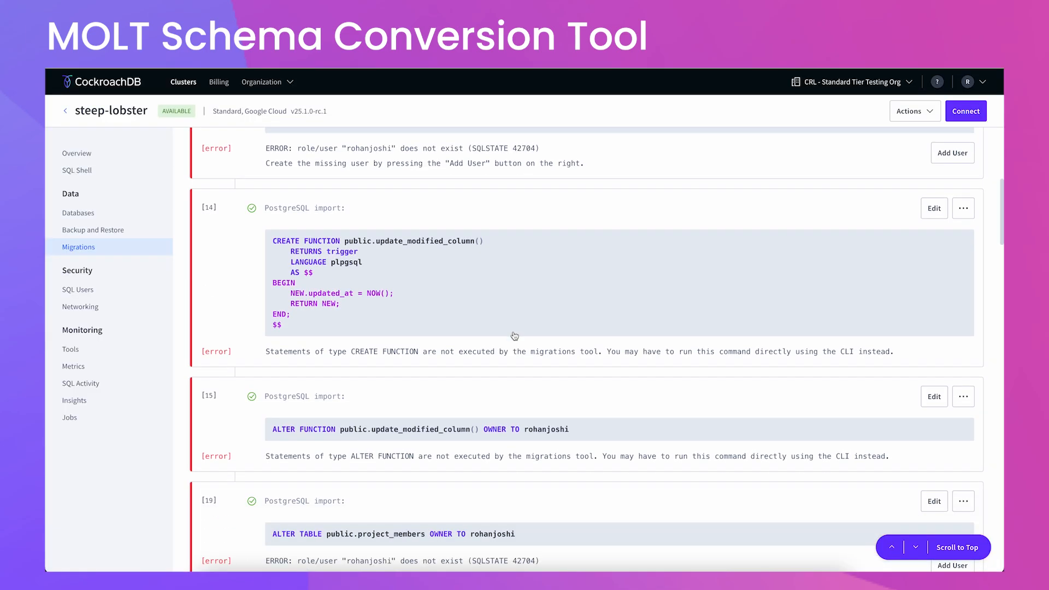
{"action": "scroll", "coordinate": [741, 299], "scroll_direction": "down", "scroll_amount": 14}
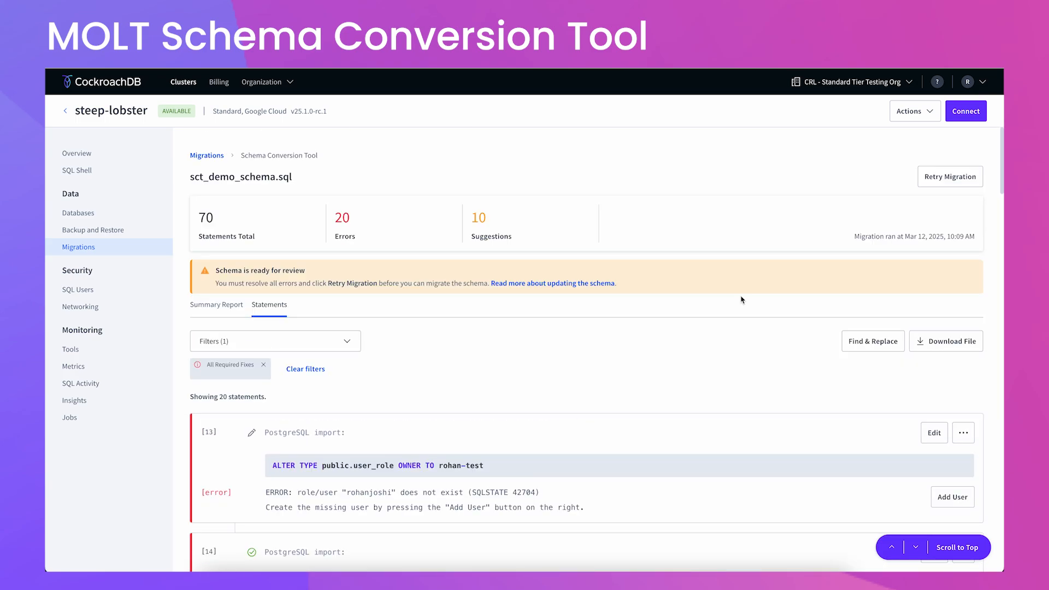
{"action": "left_click", "coordinate": [225, 310]}
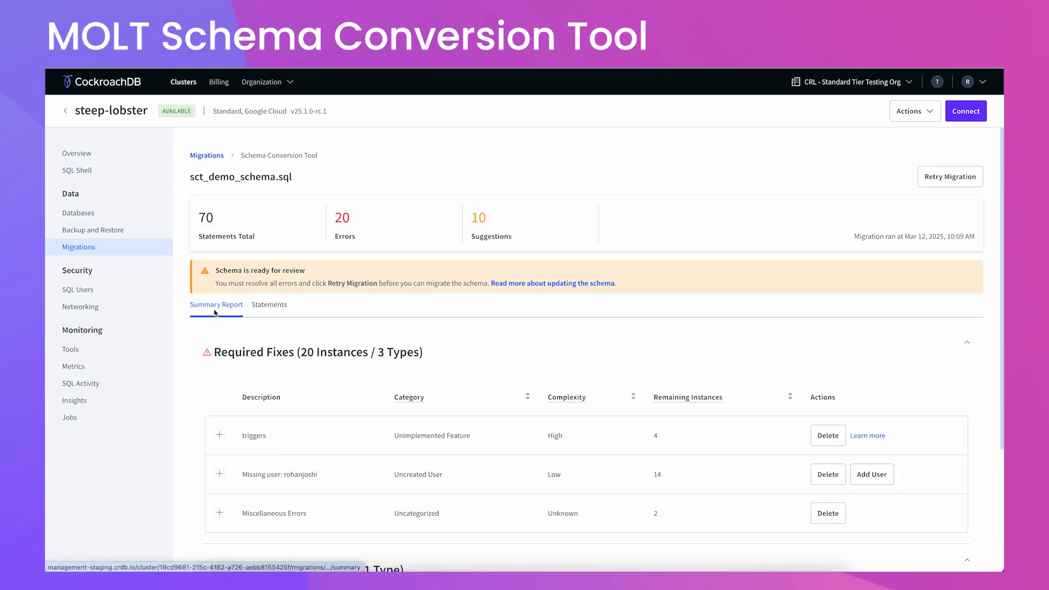
{"action": "left_click", "coordinate": [219, 474]}
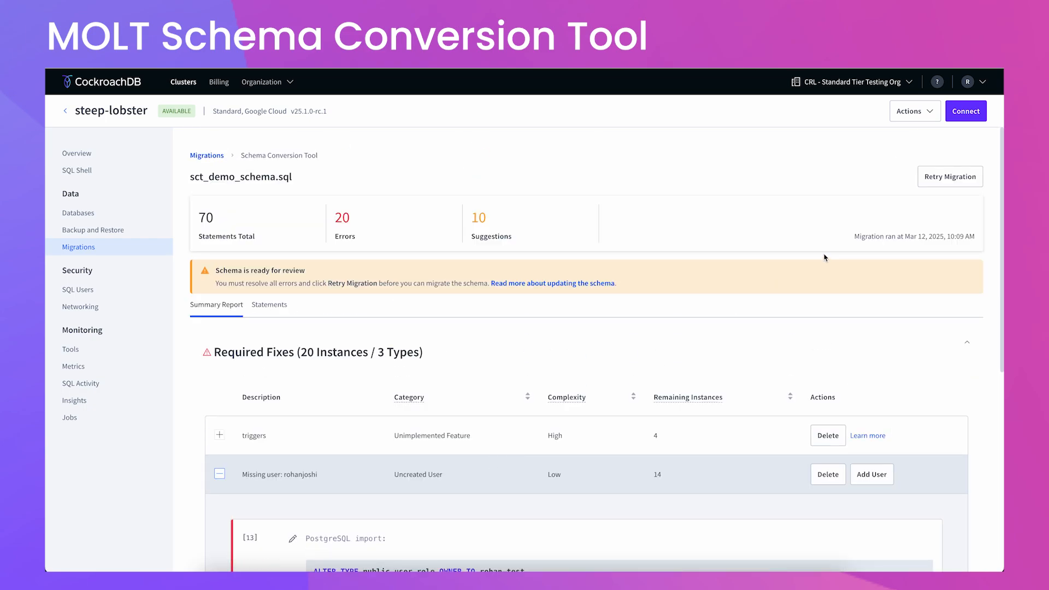
{"action": "left_click", "coordinate": [84, 251]}
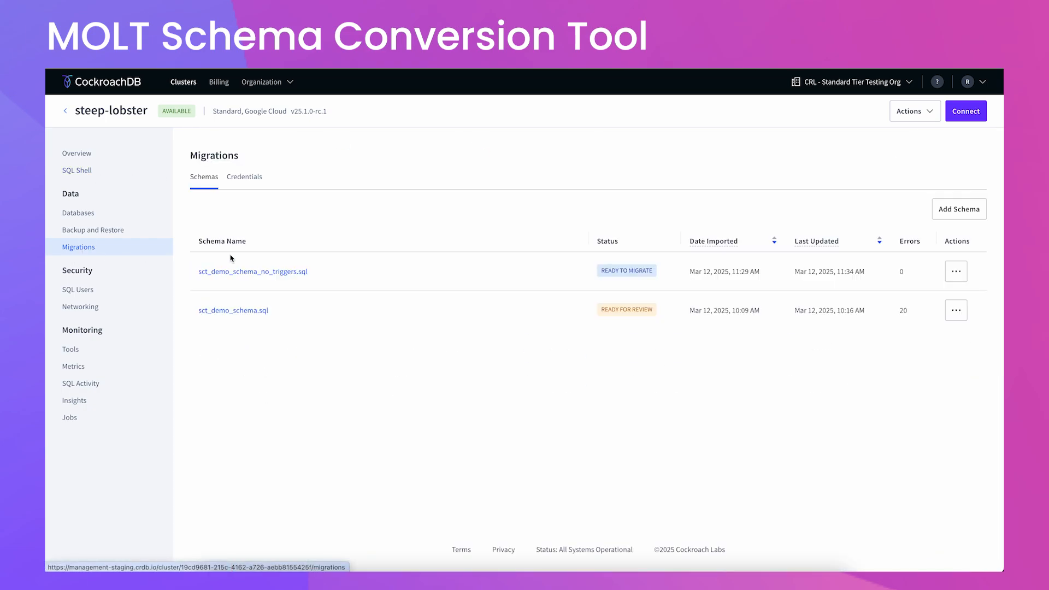
Open sct_demo_schema_no_triggers.sql and bring up its Migrate Schema form at the Database Name field.
{"action": "left_click", "coordinate": [238, 270]}
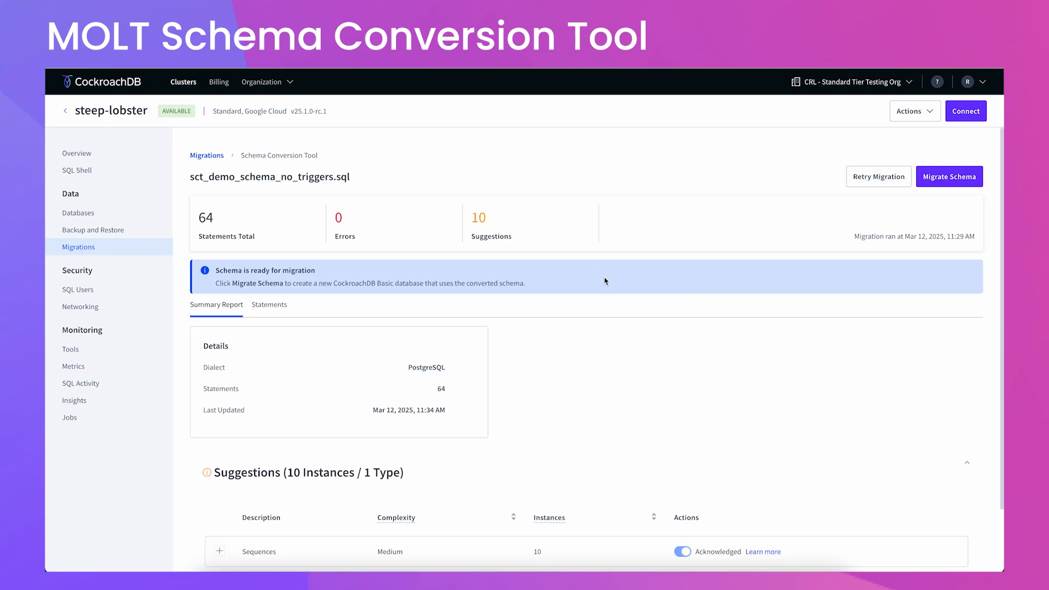
{"action": "scroll", "coordinate": [555, 344], "scroll_direction": "down", "scroll_amount": 2}
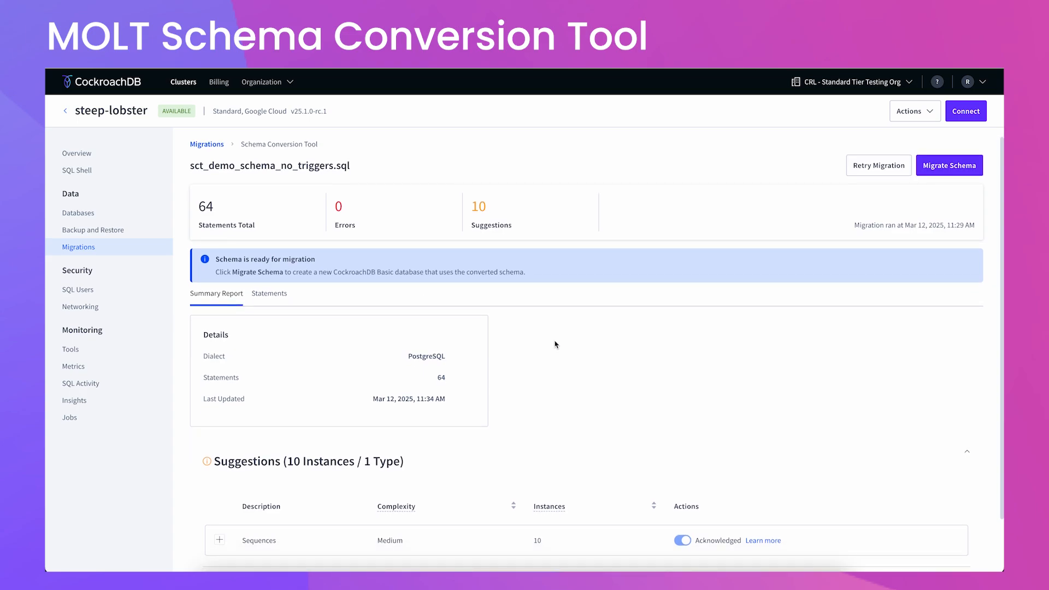
{"action": "scroll", "coordinate": [555, 344], "scroll_direction": "up", "scroll_amount": 2}
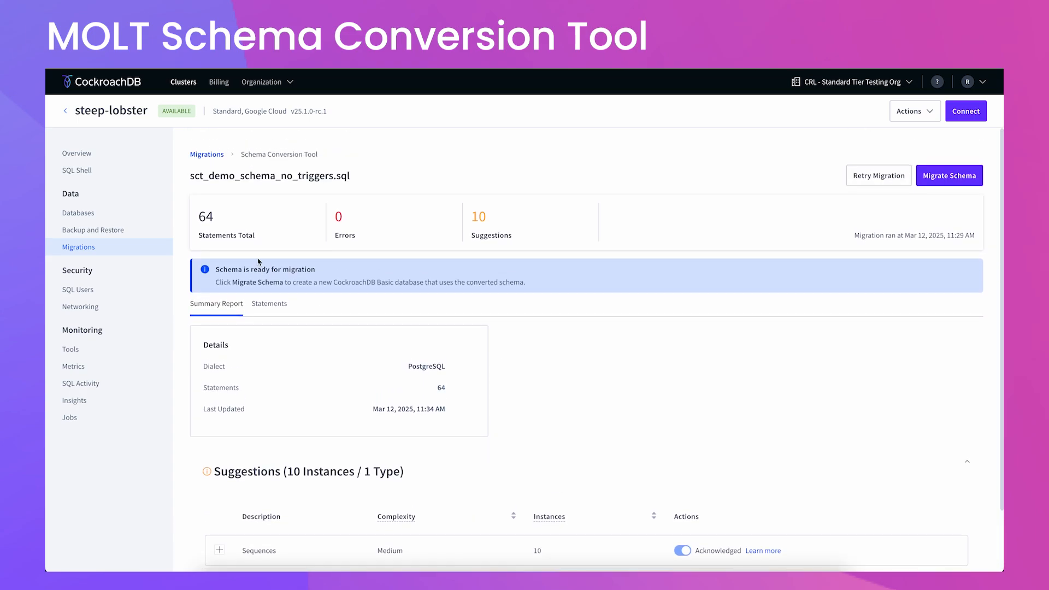
{"action": "left_click", "coordinate": [951, 179]}
{"action": "left_click", "coordinate": [427, 226]}
Migrate the schema into a new demo database owned by a different user, then view Migrations.
{"action": "left_click", "coordinate": [426, 272]}
{"action": "left_click", "coordinate": [427, 330]}
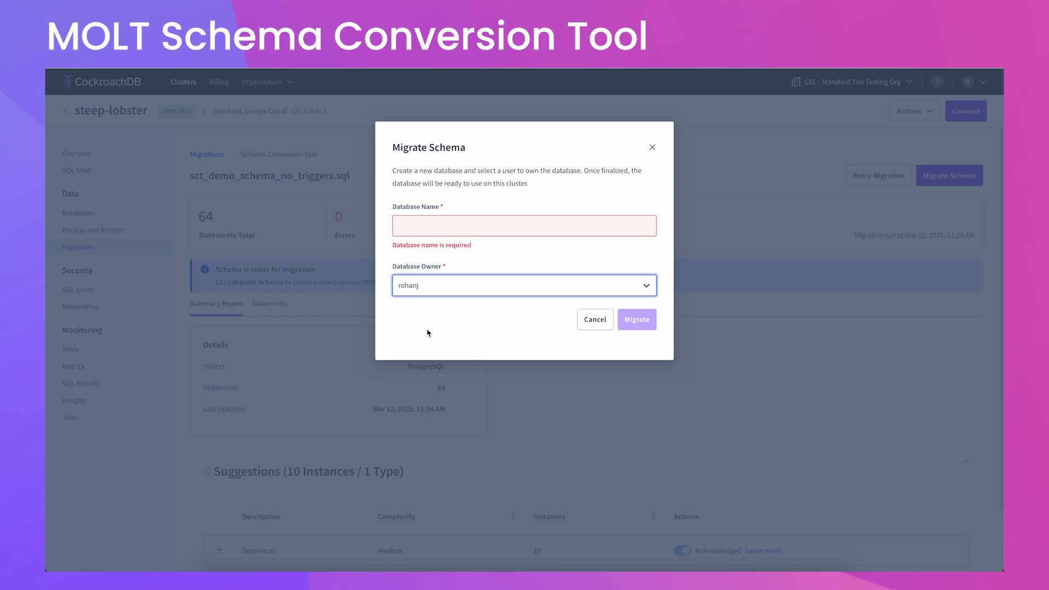
{"action": "left_click", "coordinate": [420, 225]}
{"action": "type", "text": "rohan-demo"}
{"action": "left_click", "coordinate": [639, 308]}
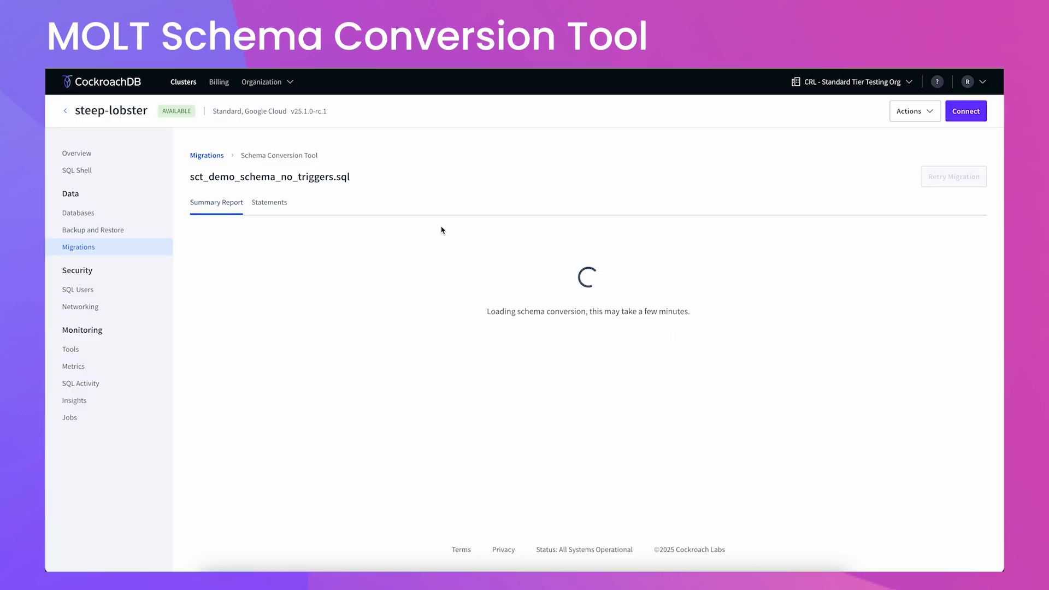
{"action": "left_click", "coordinate": [79, 247]}
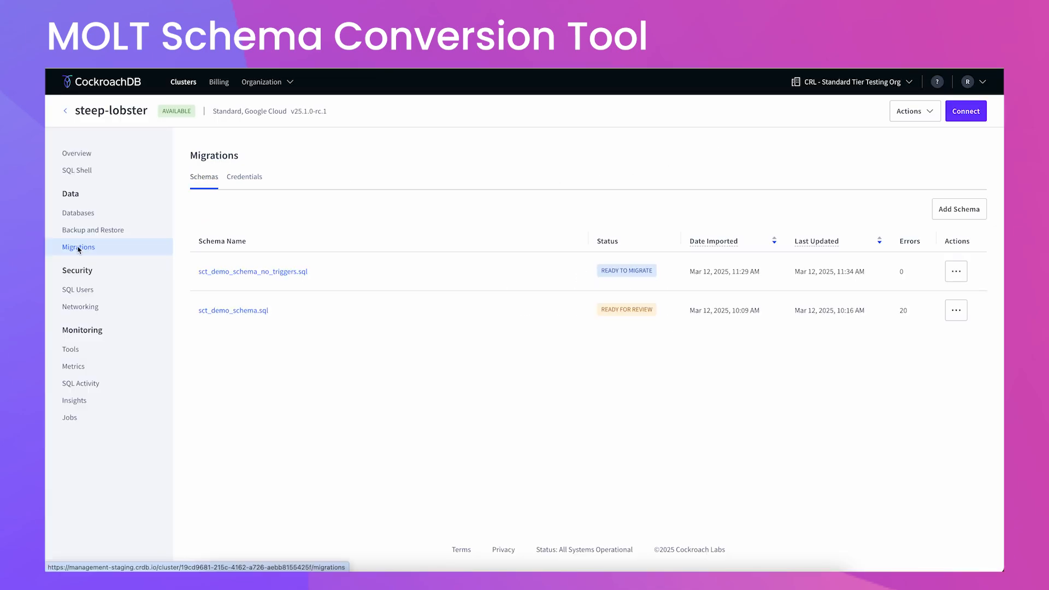
Open sct_demo_schema.sql, scroll through its Required Fixes and Suggestions, then list all 70 statements.
{"action": "left_click", "coordinate": [245, 311]}
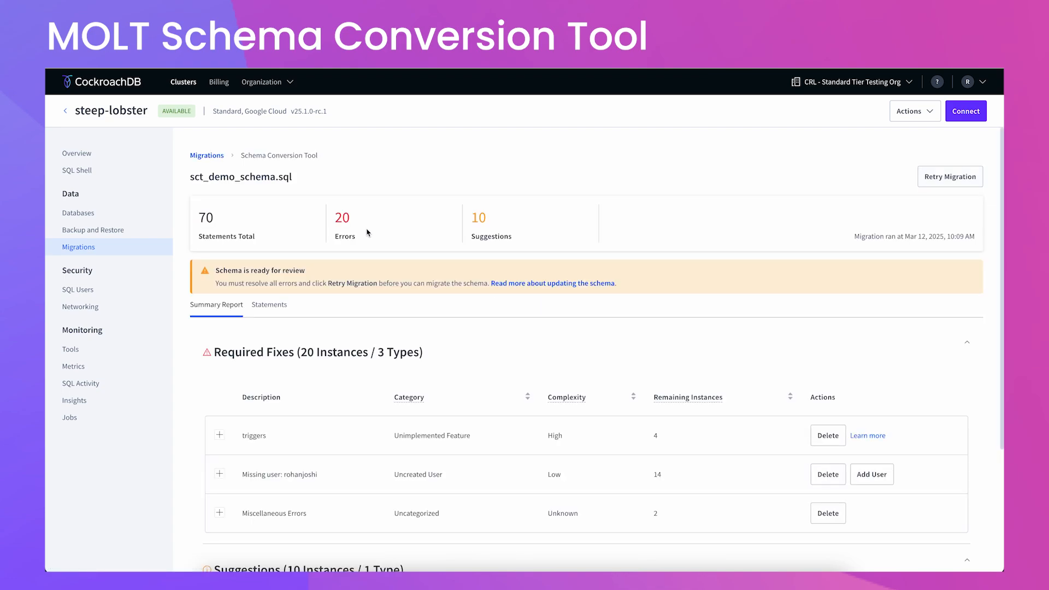
{"action": "scroll", "coordinate": [634, 371], "scroll_direction": "down", "scroll_amount": 2}
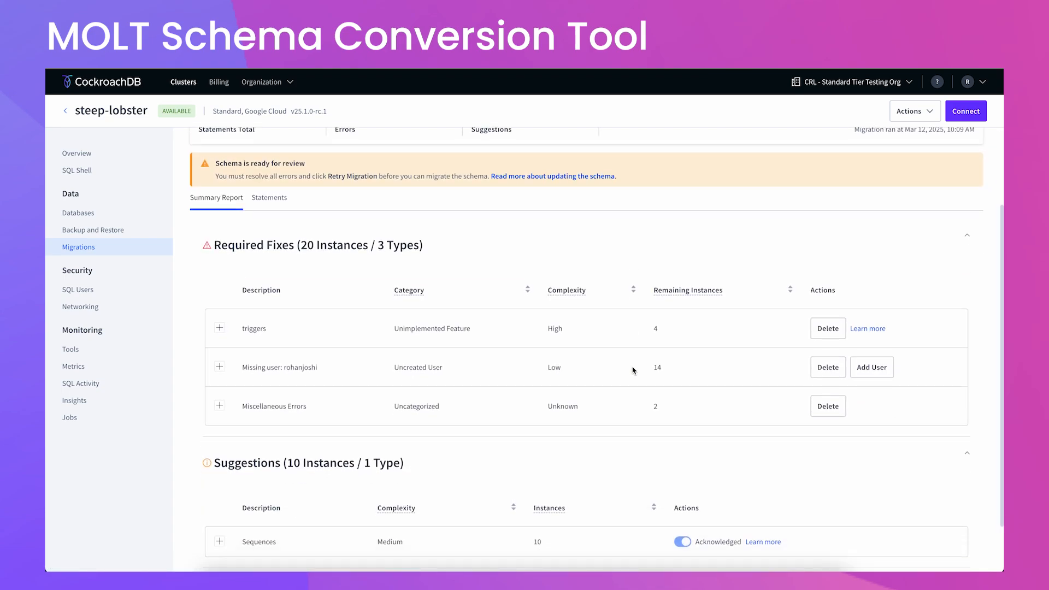
{"action": "scroll", "coordinate": [634, 368], "scroll_direction": "up", "scroll_amount": 1}
{"action": "scroll", "coordinate": [648, 334], "scroll_direction": "down", "scroll_amount": 1}
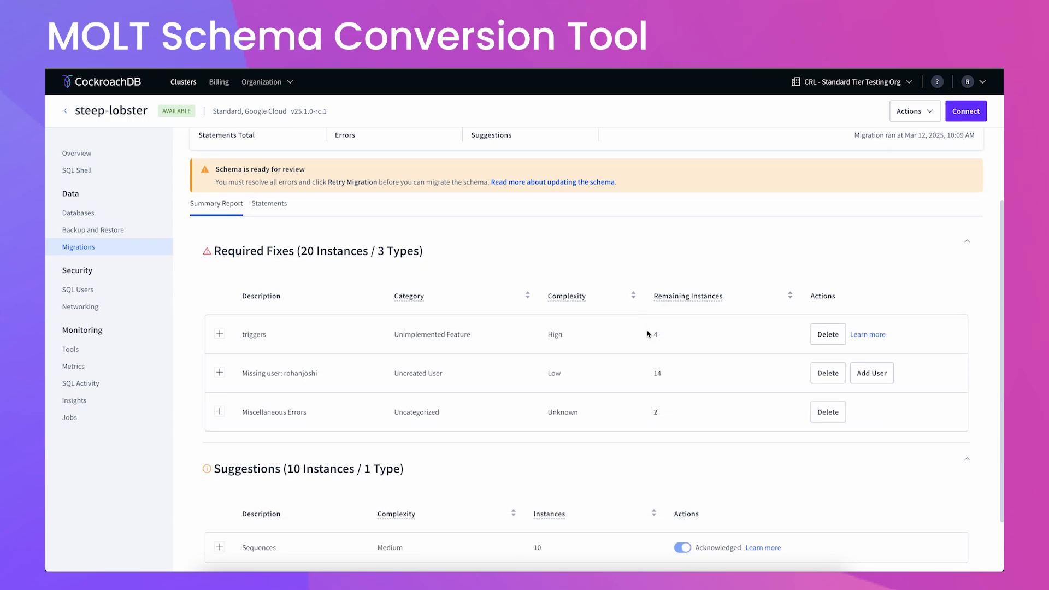
{"action": "scroll", "coordinate": [648, 334], "scroll_direction": "down", "scroll_amount": 1}
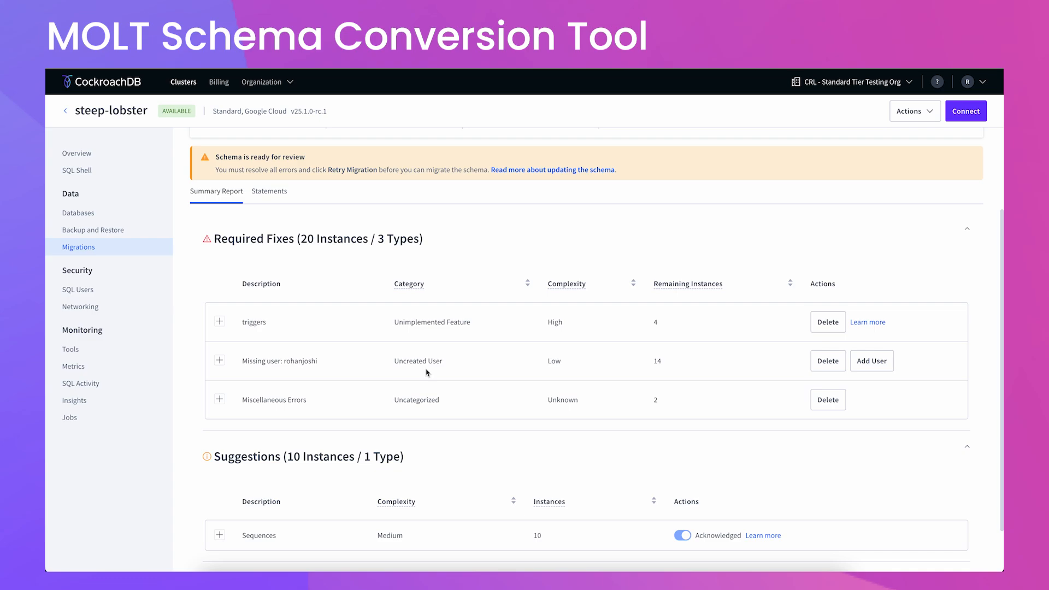
{"action": "scroll", "coordinate": [260, 301], "scroll_direction": "up", "scroll_amount": 3}
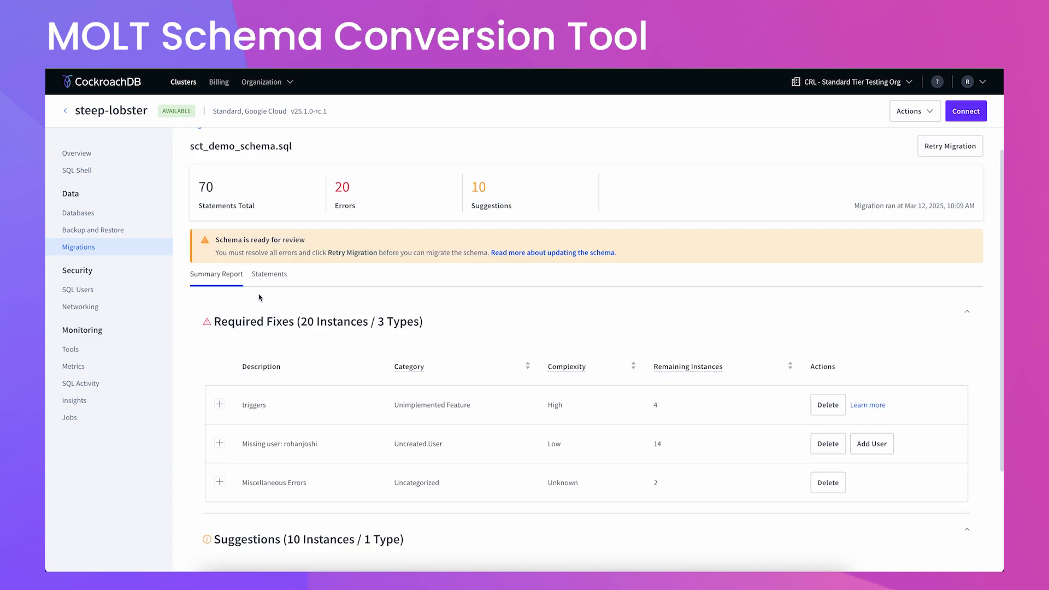
{"action": "left_click", "coordinate": [272, 274]}
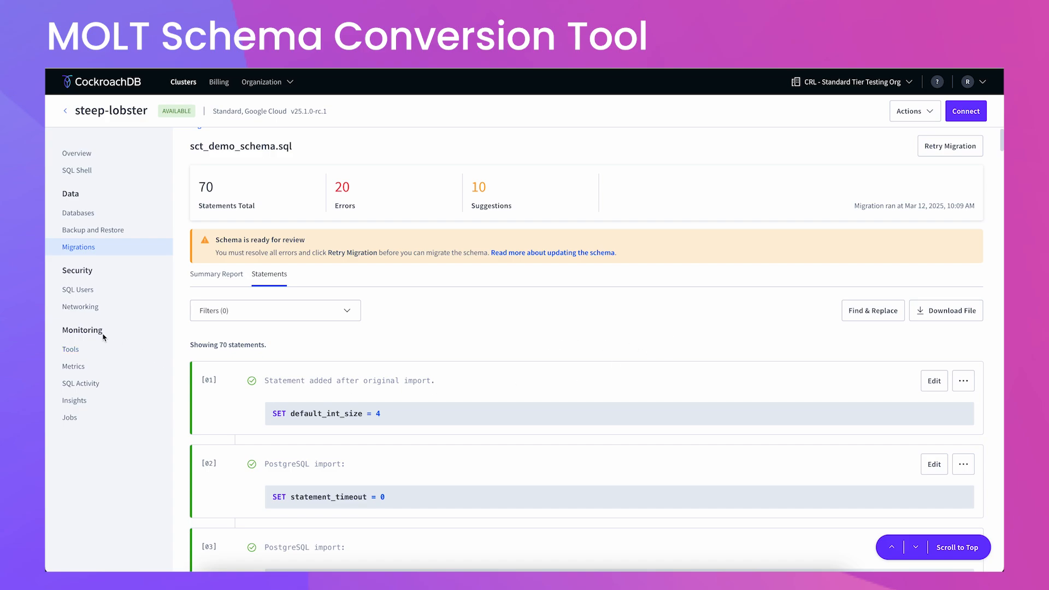
Reopen the sct_demo_schema_no_triggers.sql migration summary: migrated into rohan-demo with 64 statements, 0 errors.
{"action": "left_click", "coordinate": [89, 248]}
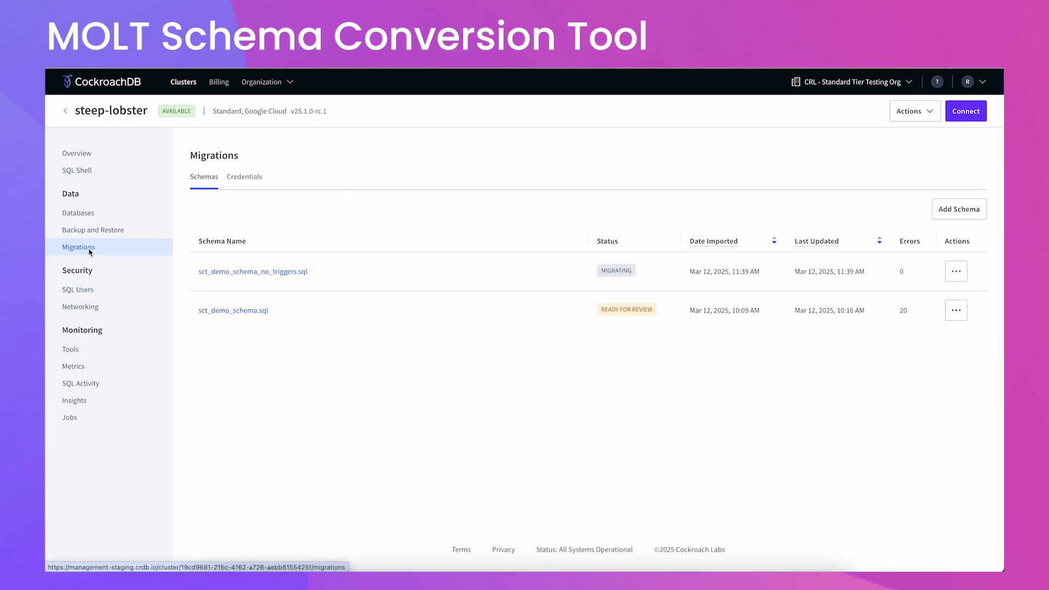
{"action": "left_click", "coordinate": [276, 270]}
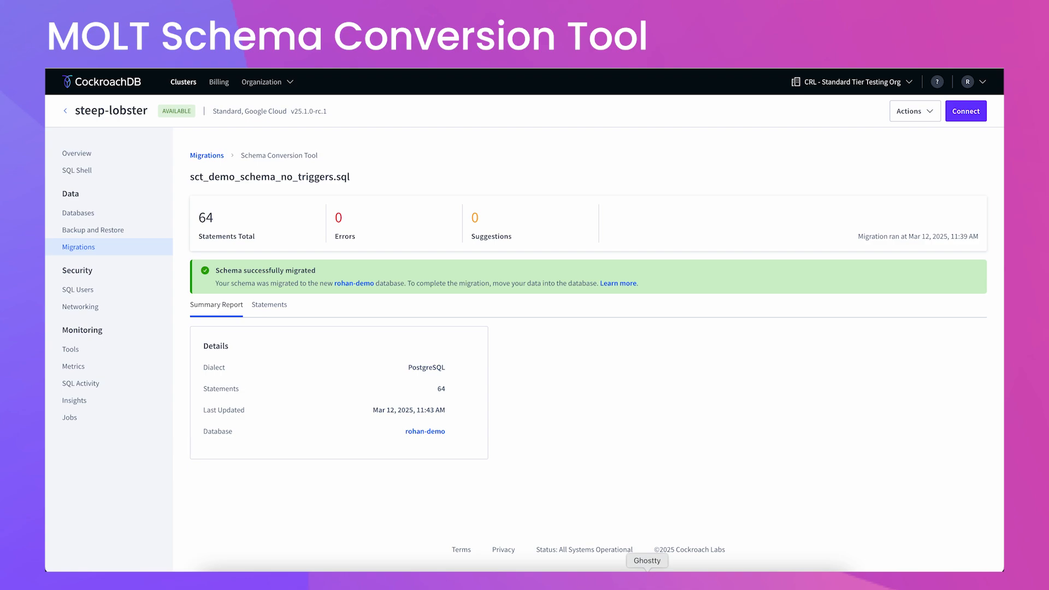
{"action": "left_click", "coordinate": [647, 580]}
List the source PostgreSQL tables with \dt in psql and highlight the six tables.
{"action": "key", "text": "super+1"}
{"action": "type", "text": "\\dt"}
{"action": "key", "text": "Return"}
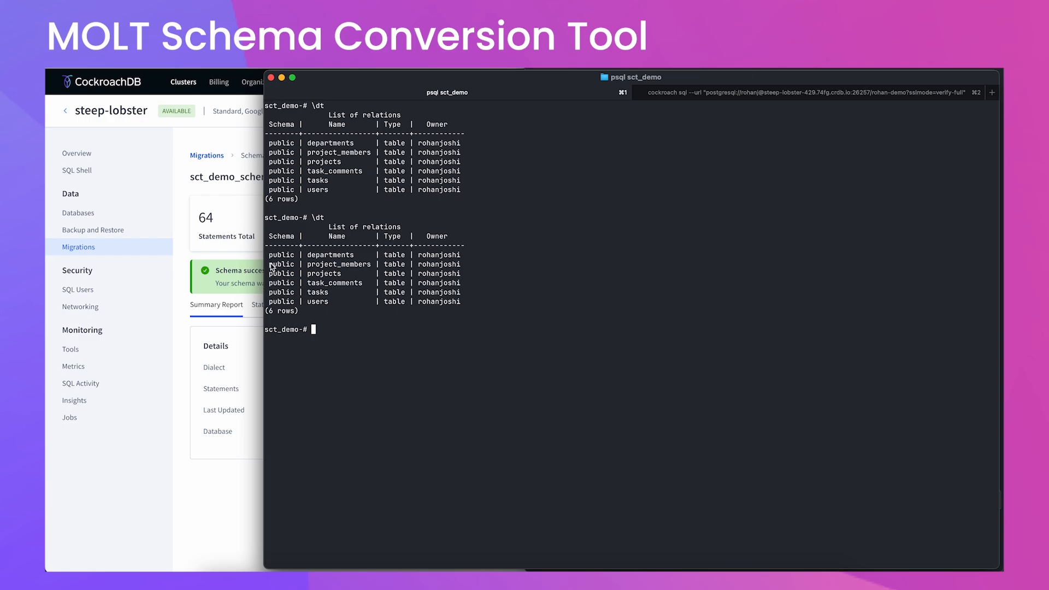
{"action": "left_click_drag", "start_coordinate": [268, 252], "coordinate": [469, 314]}
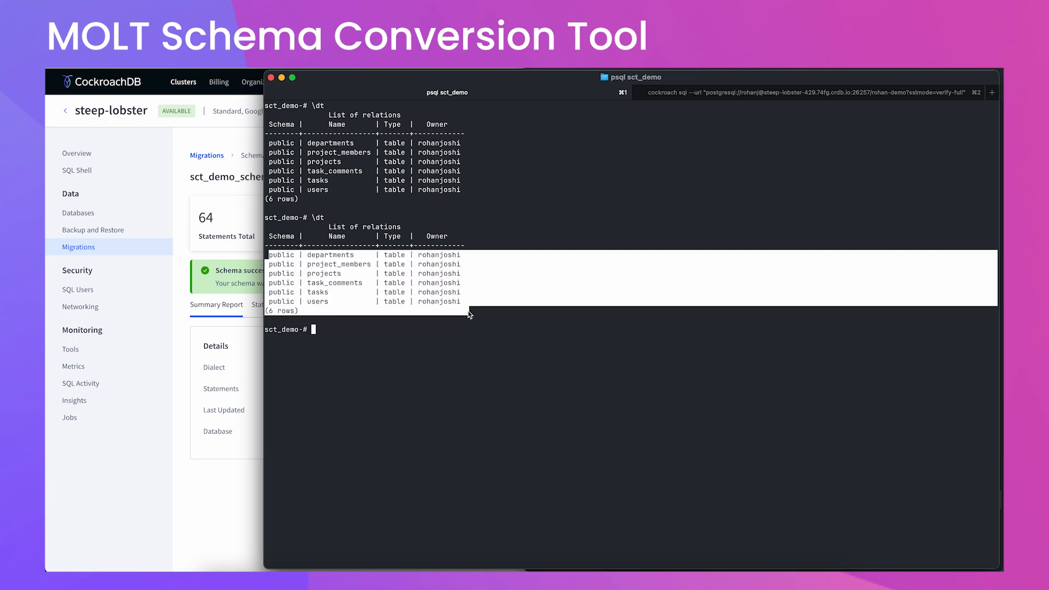
Run show tables; in the CockroachDB SQL shell and compare its 14 rows against the psql listing.
{"action": "left_click", "coordinate": [738, 93]}
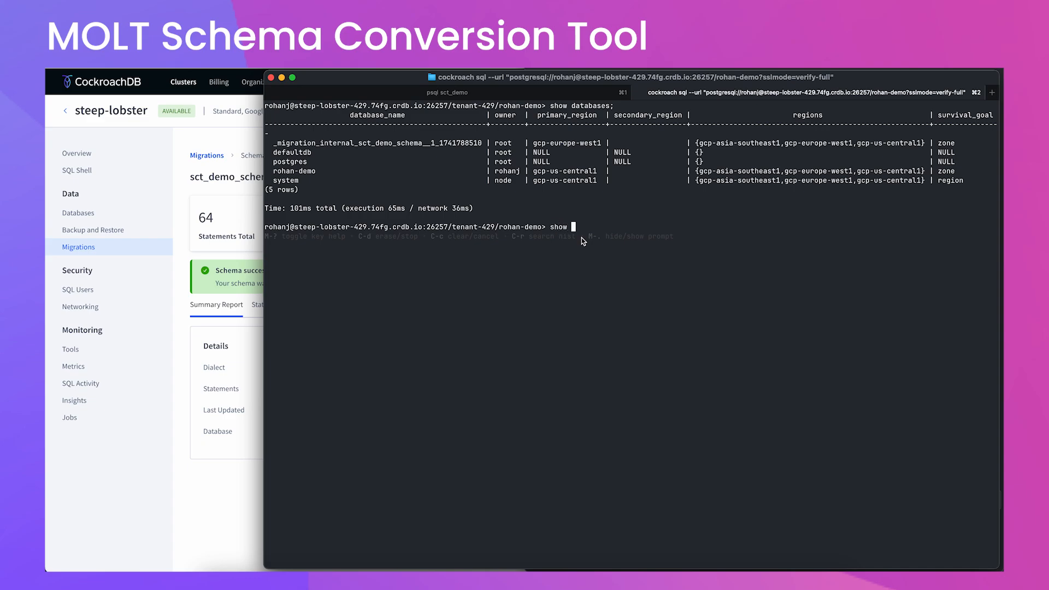
{"action": "type", "text": "show tables;"}
{"action": "key", "text": "Return"}
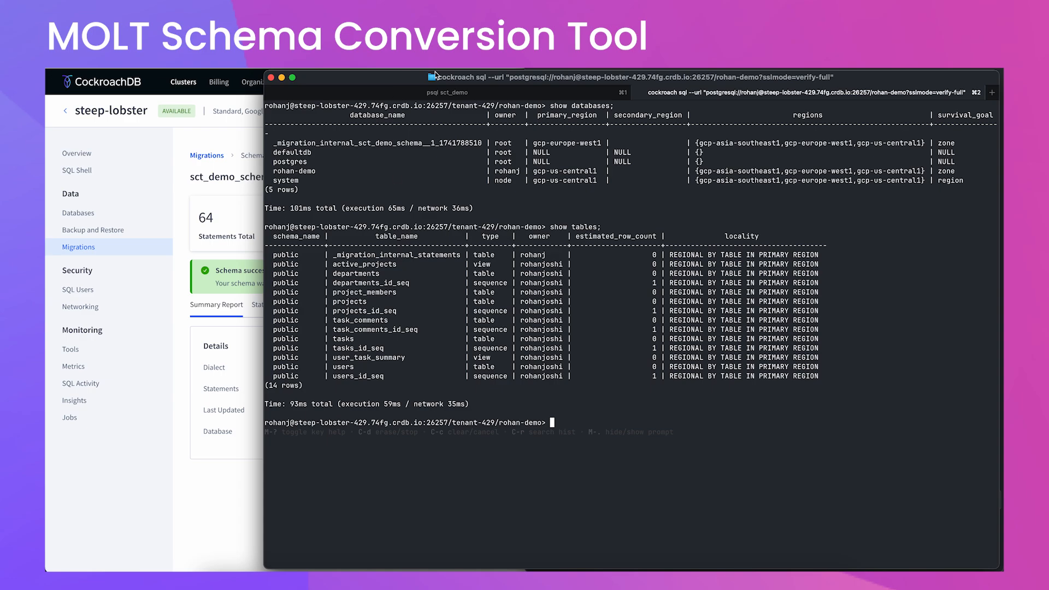
{"action": "left_click", "coordinate": [473, 90]}
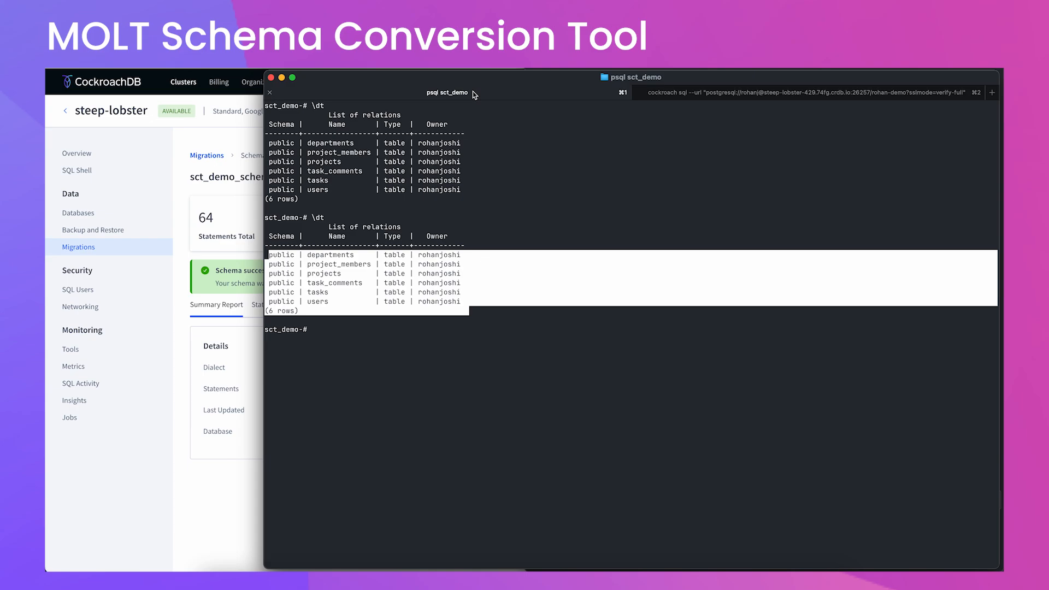
{"action": "left_click", "coordinate": [448, 295]}
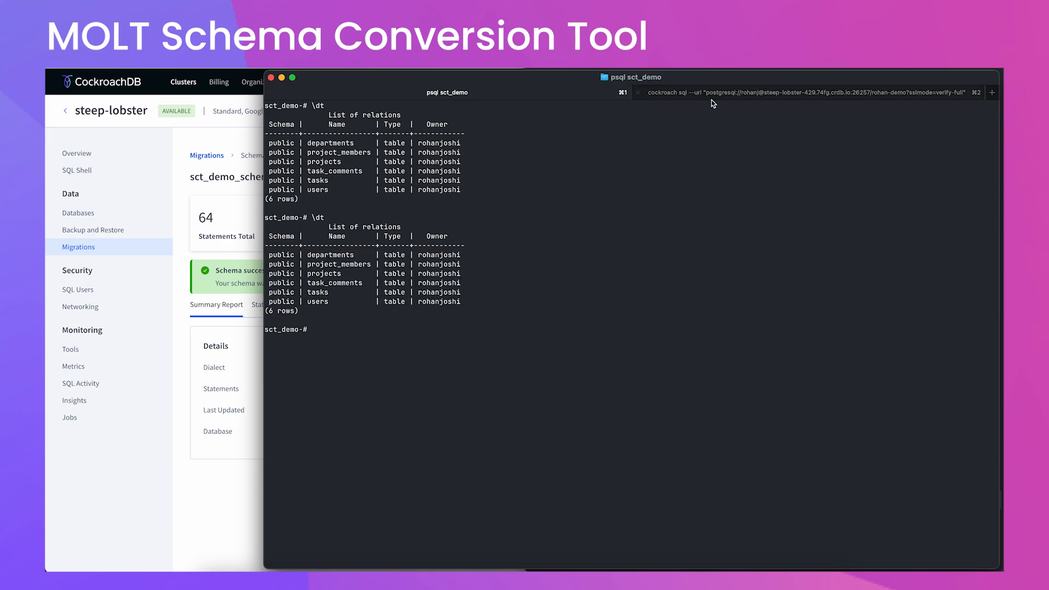
{"action": "left_click", "coordinate": [751, 96]}
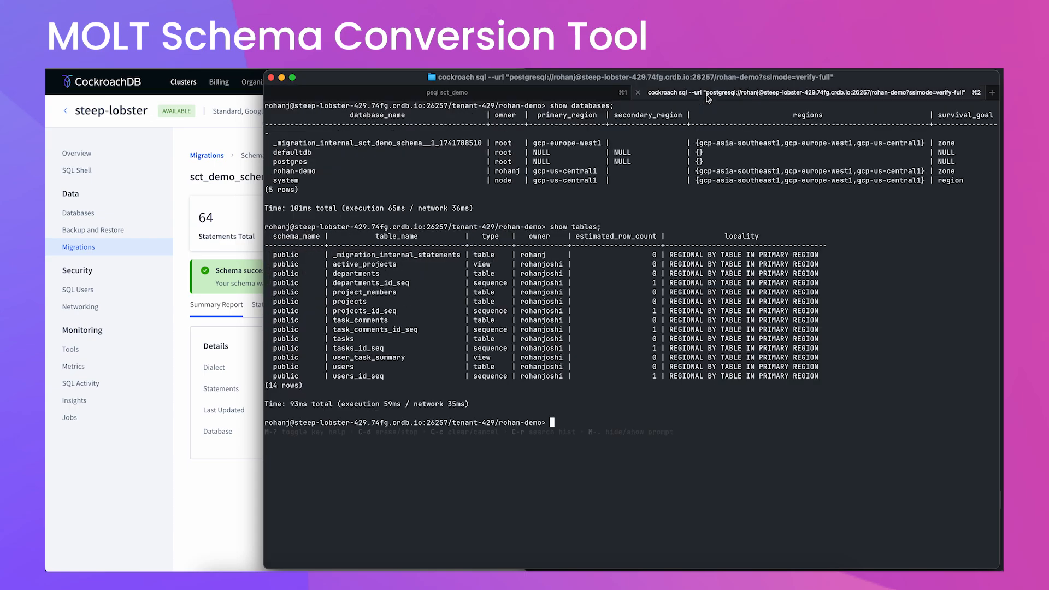